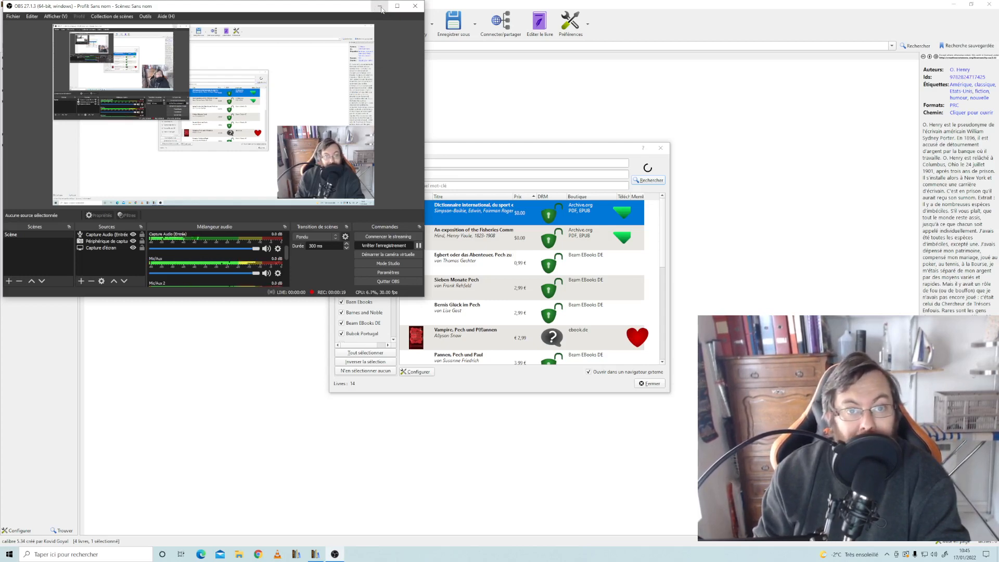
Get the OBS window out of the way and move the book search dialog slightly up beside the library list
{"action": "left_click", "coordinate": [379, 7]}
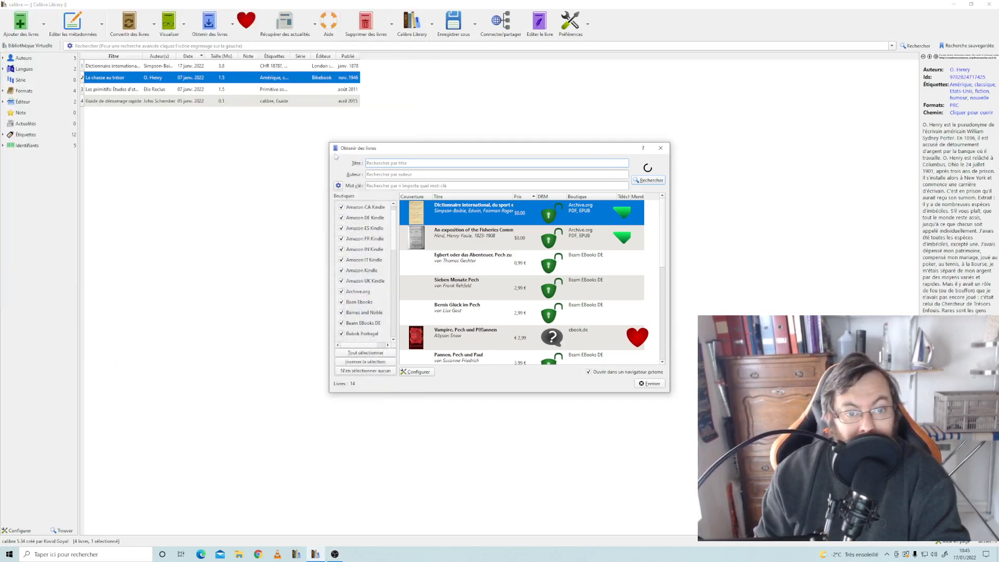
{"action": "left_click_drag", "start_coordinate": [392, 150], "coordinate": [420, 120]}
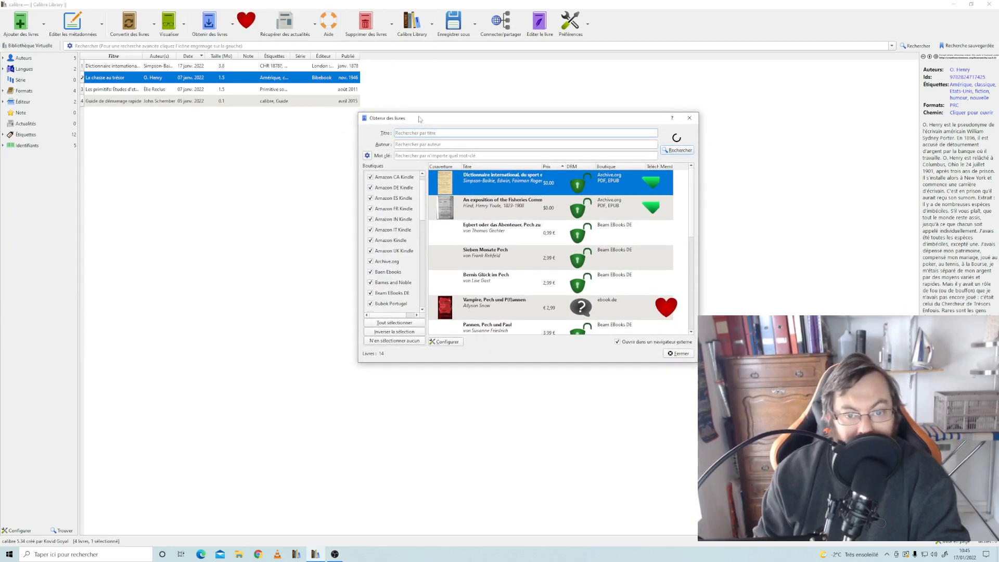
{"action": "left_click", "coordinate": [335, 554]}
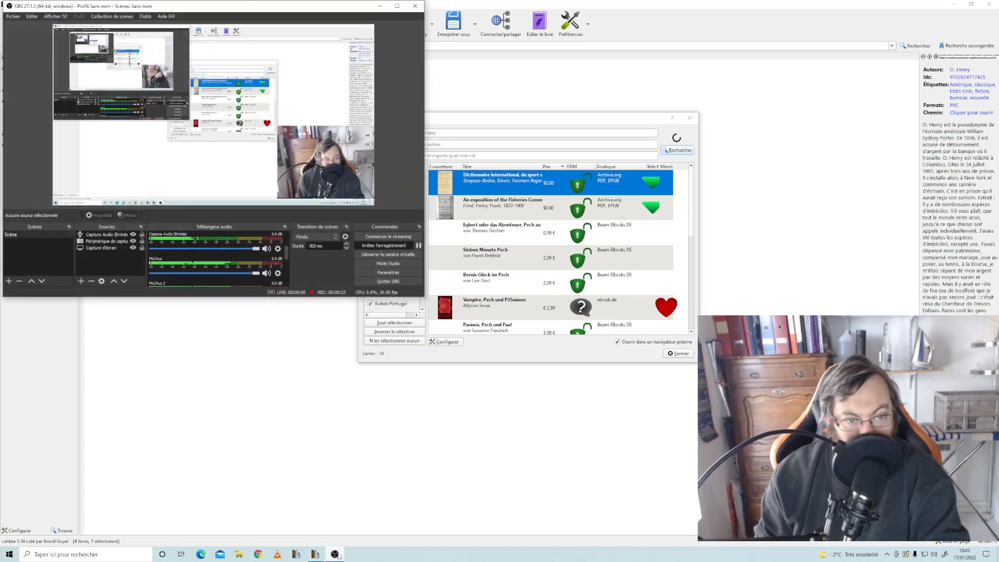
{"action": "left_click", "coordinate": [335, 555]}
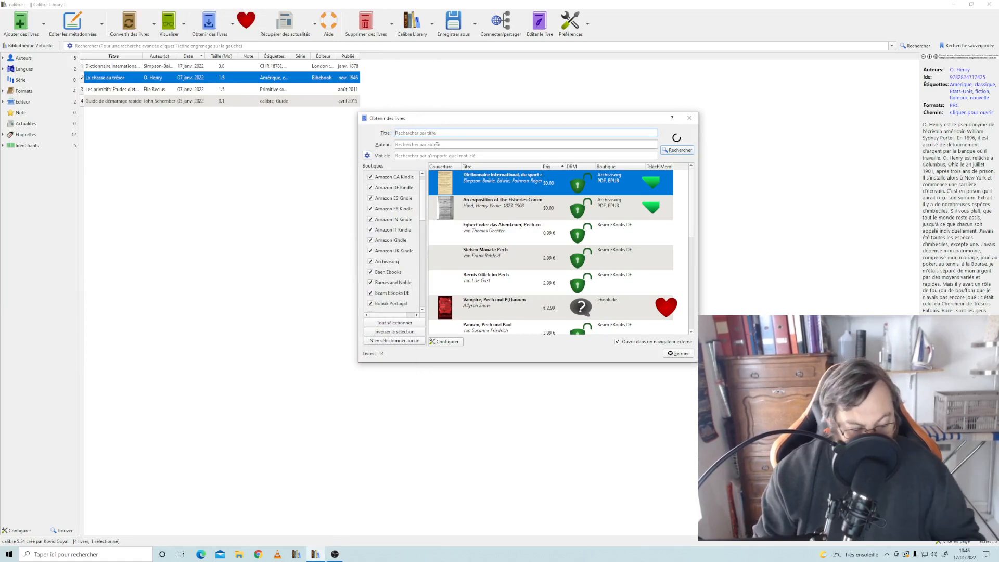
Search all the selected stores for books with the title "informatique"
{"action": "type", "text": "i"}
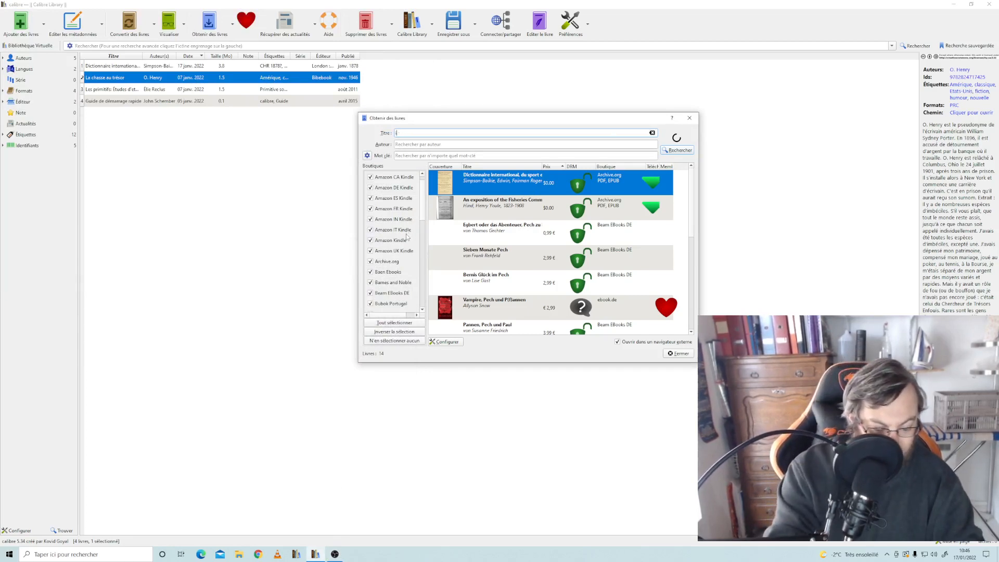
{"action": "type", "text": "nformatique"}
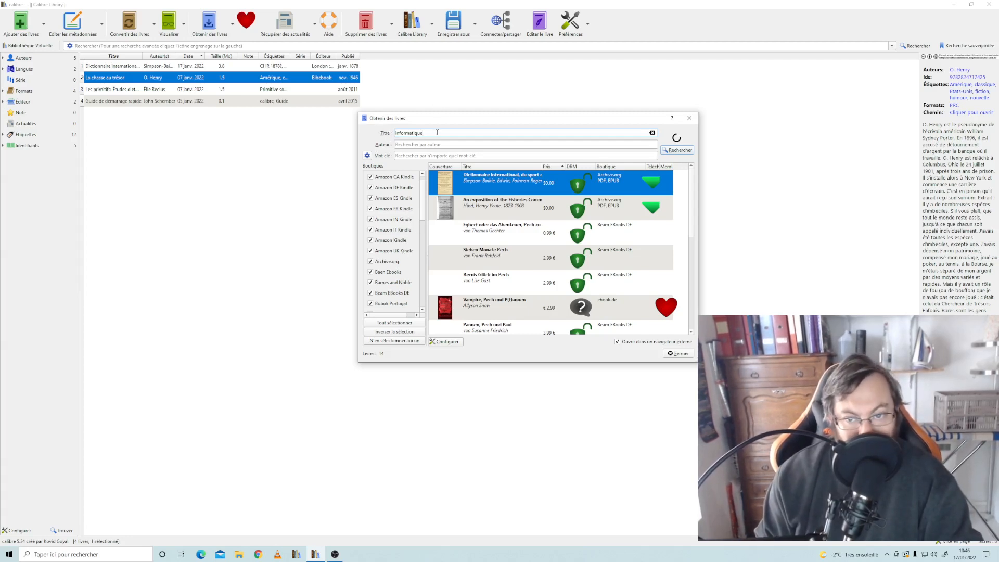
{"action": "left_click", "coordinate": [673, 150]}
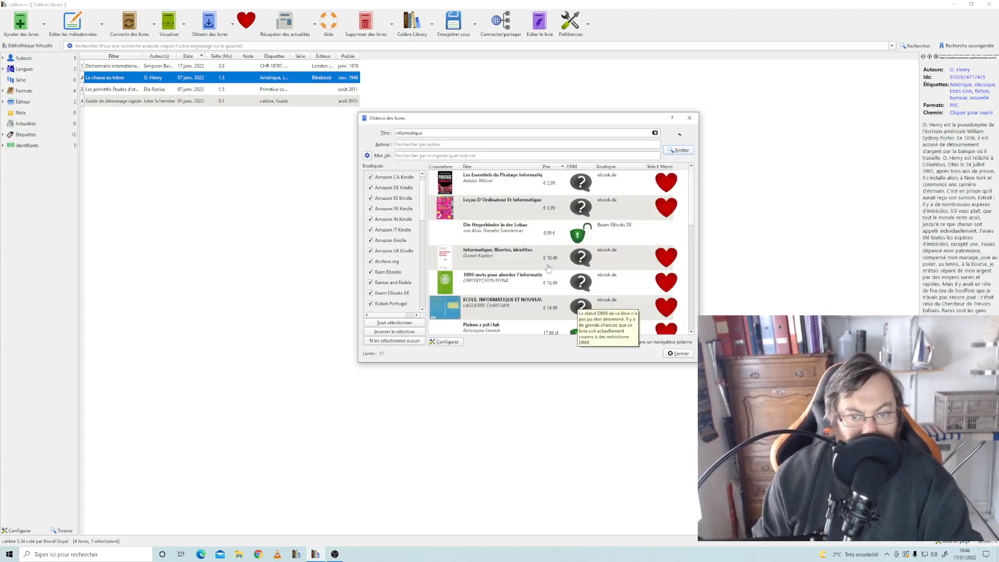
Look through the full list of "informatique" results, checking prices, DRM status, stores and download availability
{"action": "mouse_move", "coordinate": [568, 244]}
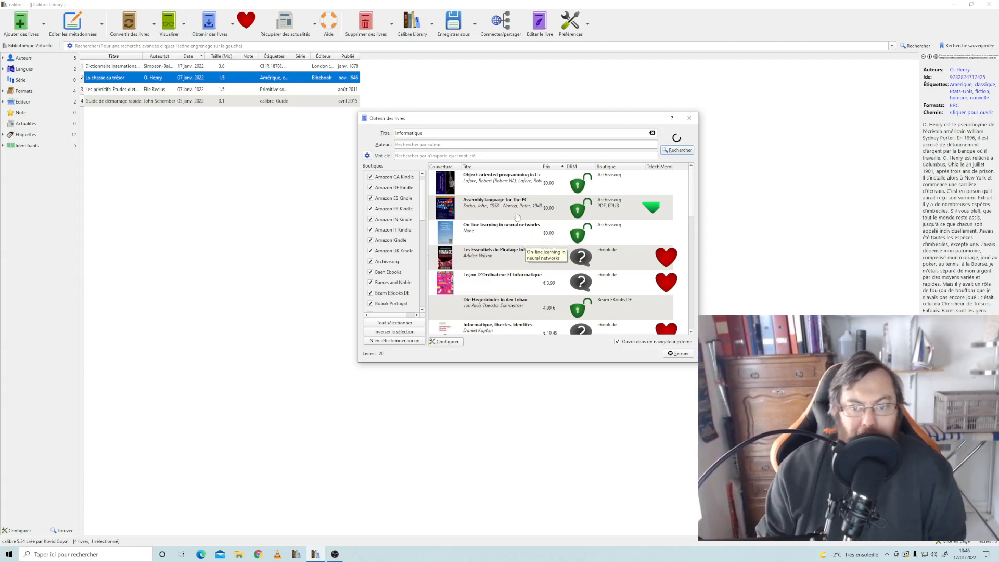
{"action": "scroll", "coordinate": [521, 214], "scroll_direction": "down", "scroll_amount": 4}
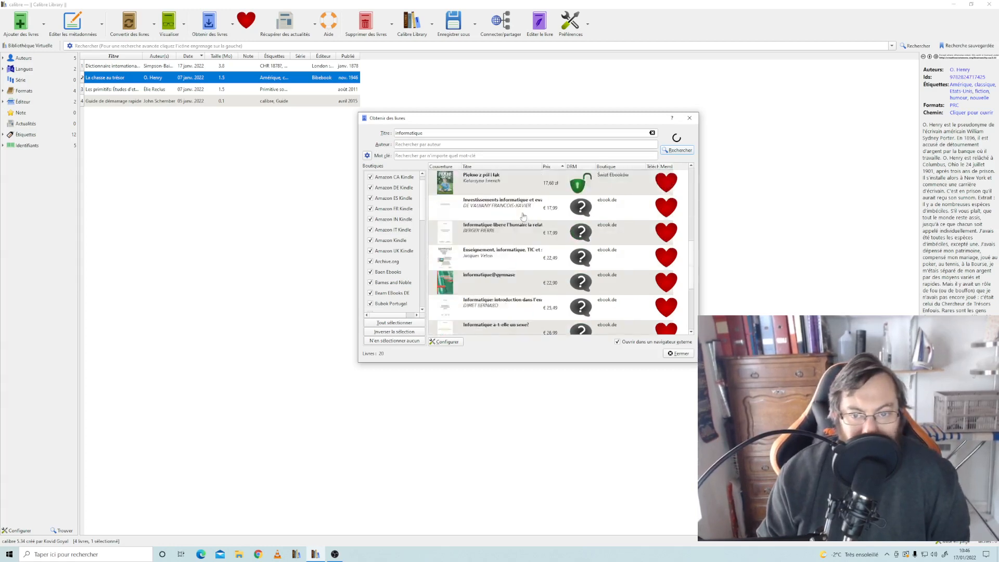
{"action": "scroll", "coordinate": [523, 219], "scroll_direction": "up", "scroll_amount": 5}
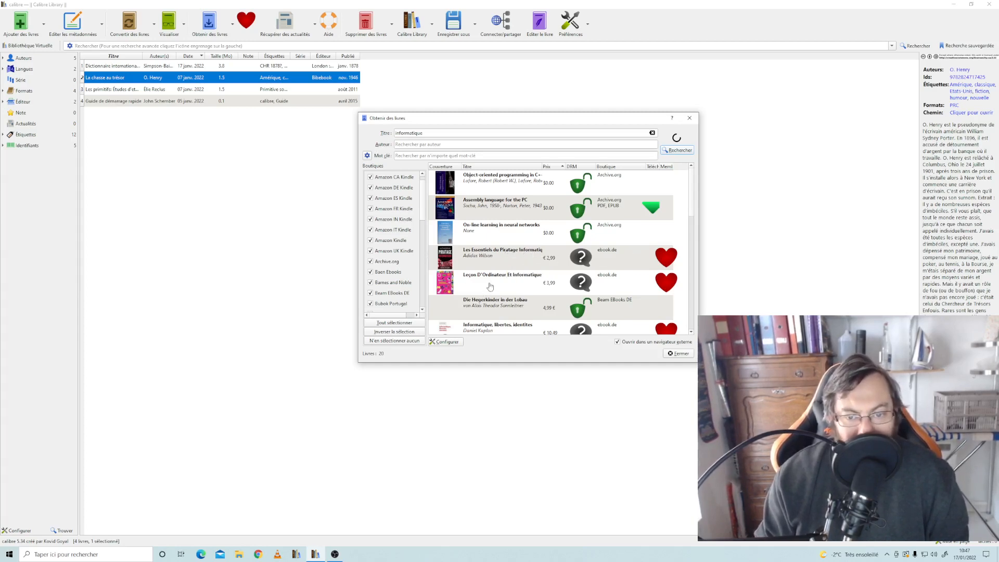
{"action": "scroll", "coordinate": [507, 282], "scroll_direction": "down", "scroll_amount": 2}
{"action": "scroll", "coordinate": [510, 278], "scroll_direction": "down", "scroll_amount": 2}
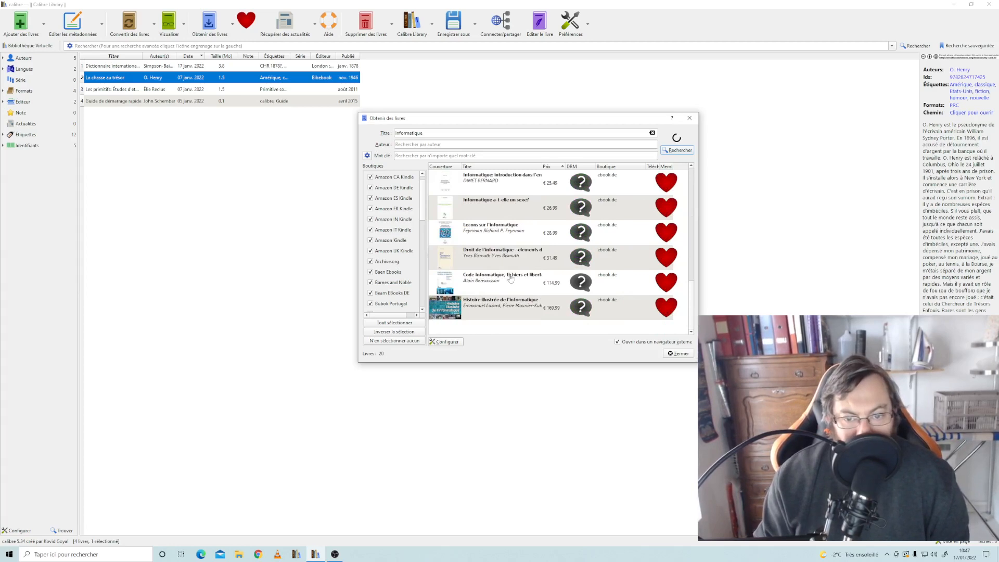
{"action": "scroll", "coordinate": [515, 304], "scroll_direction": "up", "scroll_amount": 1}
{"action": "scroll", "coordinate": [518, 301], "scroll_direction": "down", "scroll_amount": 1}
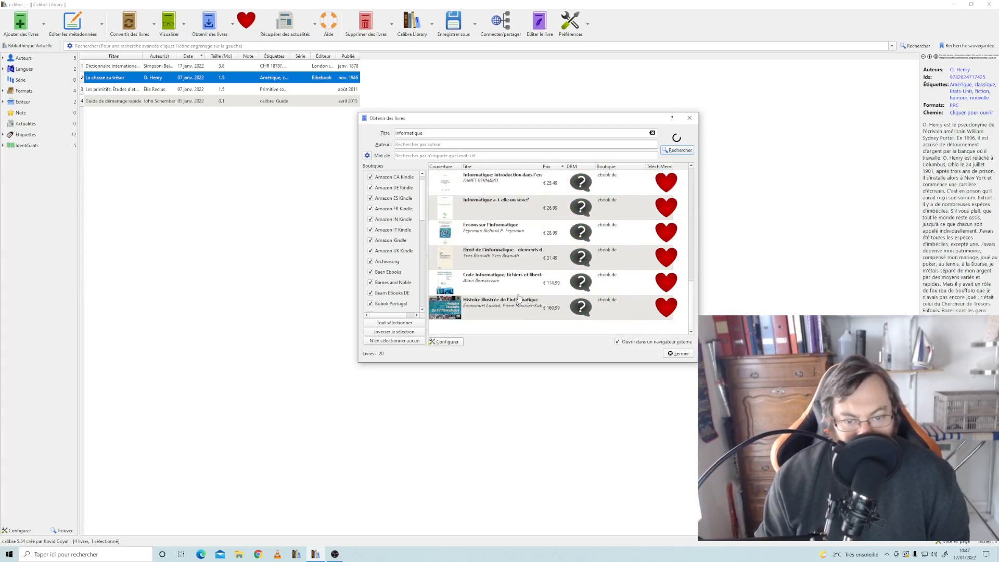
{"action": "scroll", "coordinate": [518, 293], "scroll_direction": "up", "scroll_amount": 5}
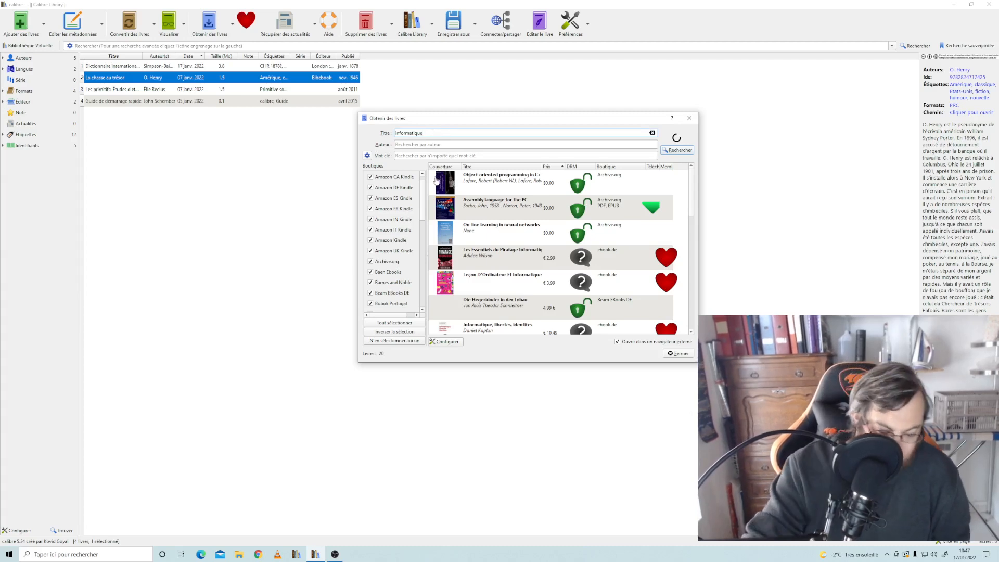
Replace the title search term with the earlier entry "peche" and run the store search
{"action": "key", "text": "BackSpace"}
{"action": "key", "text": "BackSpace"}
{"action": "key", "text": "BackSpace"}
{"action": "key", "text": "BackSpace"}
{"action": "key", "text": "BackSpace"}
{"action": "key", "text": "BackSpace"}
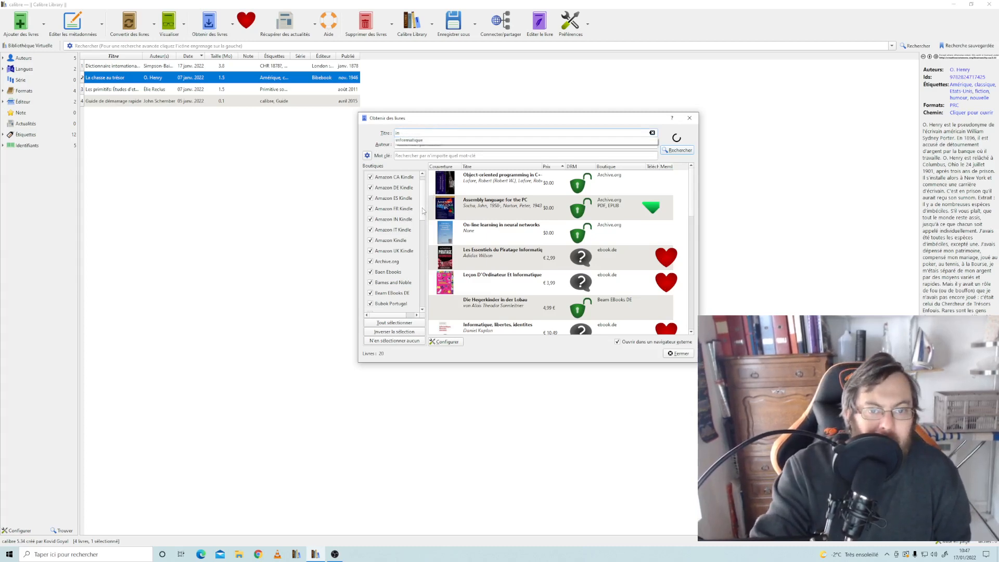
{"action": "key", "text": "BackSpace"}
{"action": "key", "text": "BackSpace"}
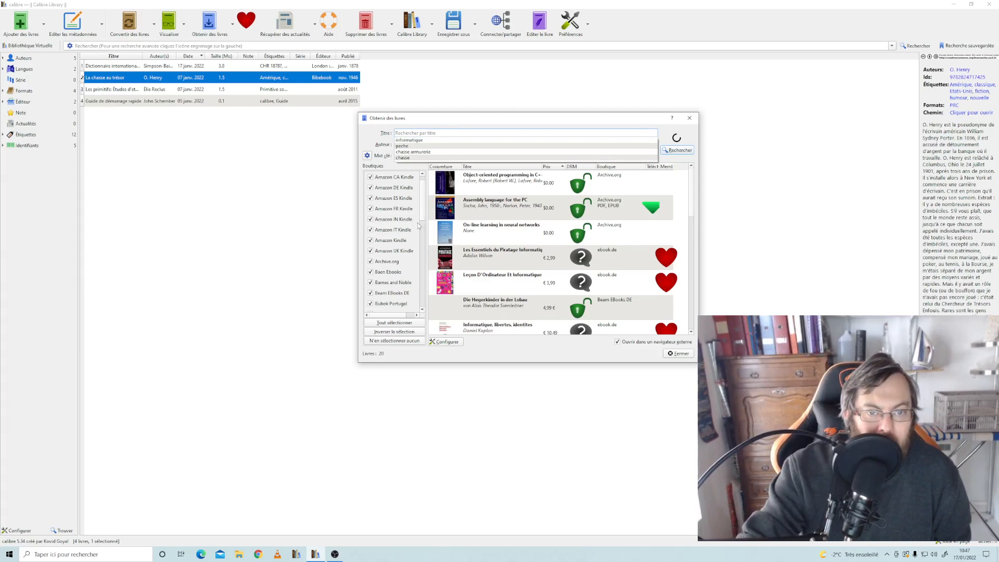
{"action": "left_click", "coordinate": [424, 146]}
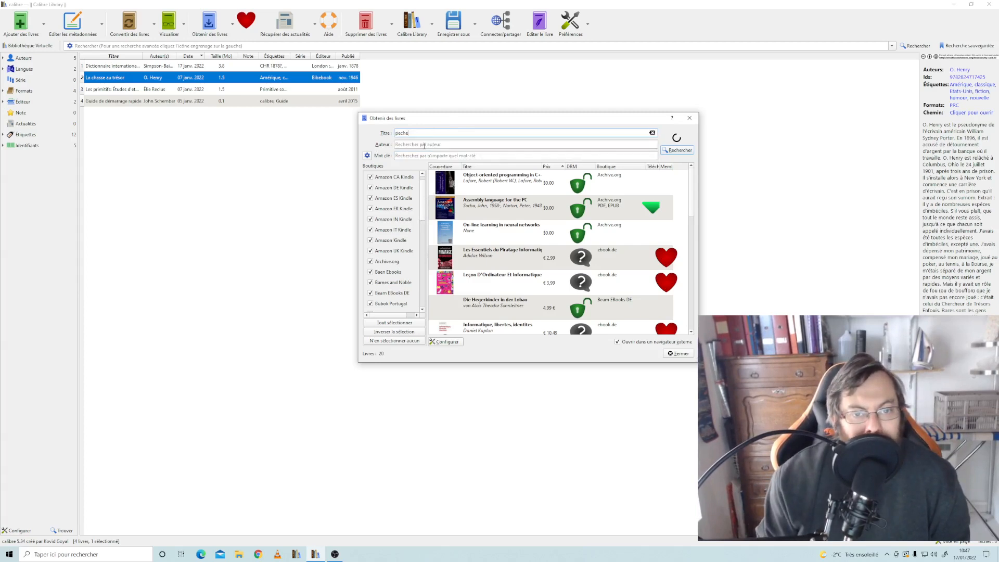
{"action": "left_click", "coordinate": [427, 145]}
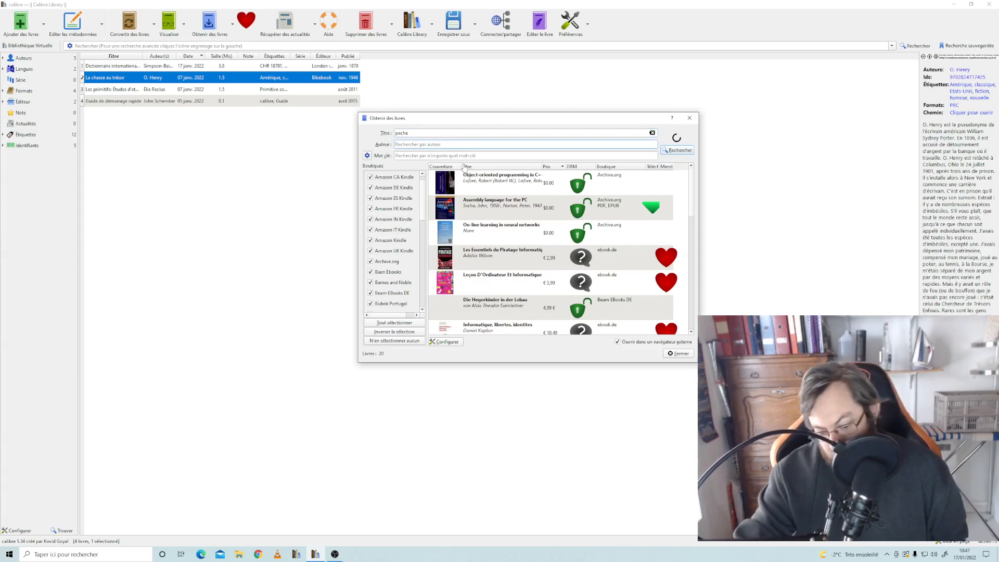
{"action": "key", "text": "Return"}
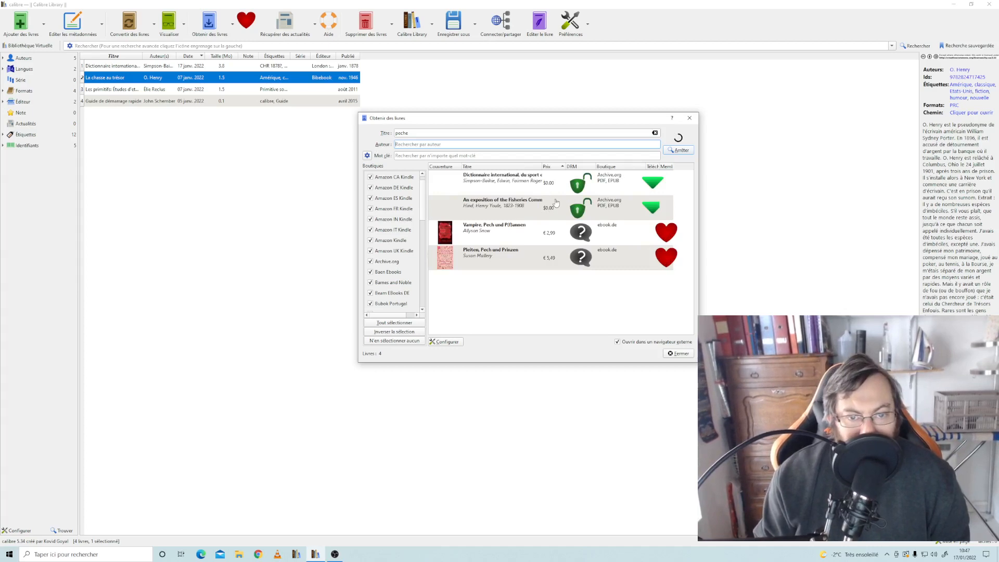
Review the list of stores and the search results, then select the Archive.org book "Dictionnaire international, du sport et des sciences naturelles"
{"action": "scroll", "coordinate": [386, 279], "scroll_direction": "down", "scroll_amount": 6}
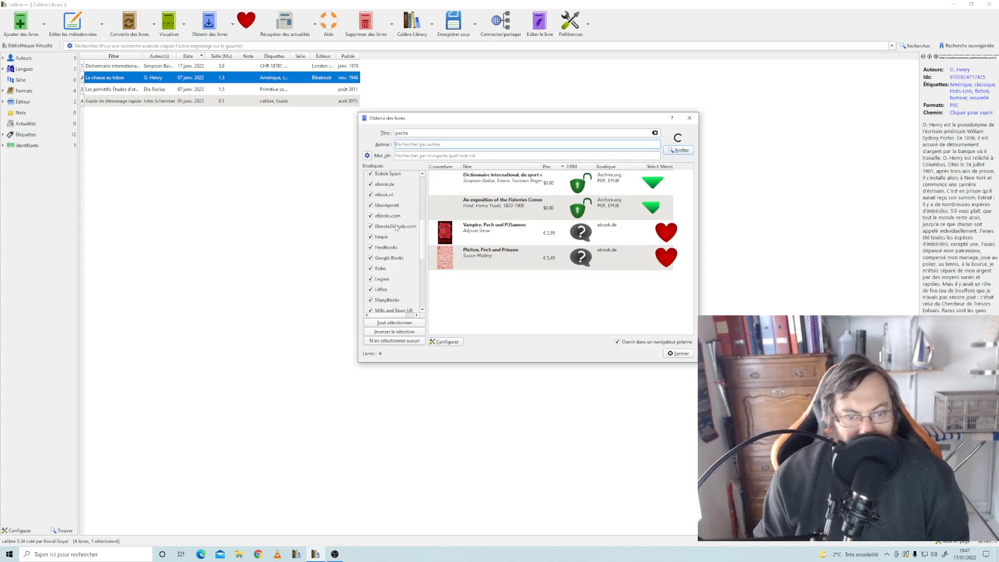
{"action": "scroll", "coordinate": [396, 235], "scroll_direction": "down", "scroll_amount": 5}
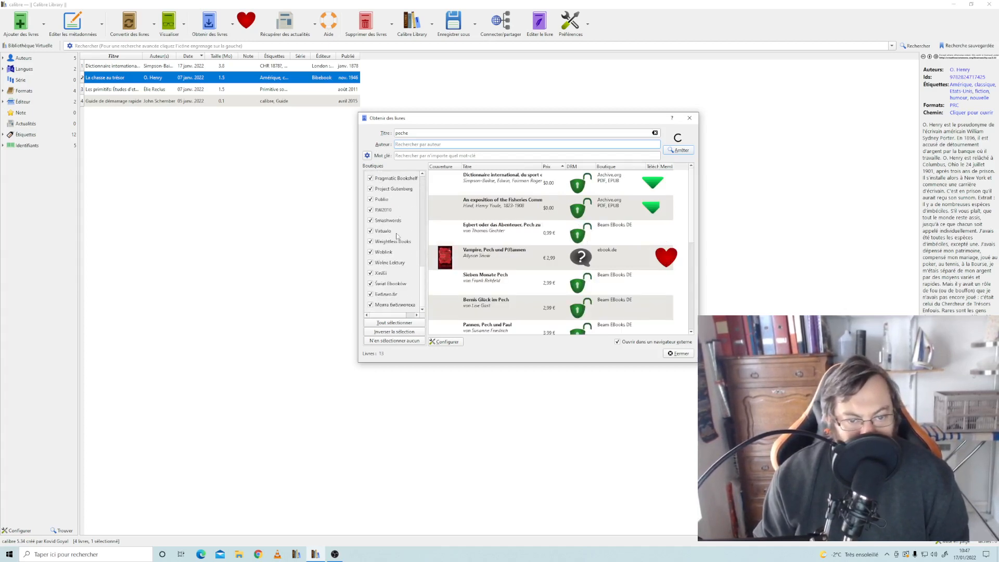
{"action": "scroll", "coordinate": [398, 235], "scroll_direction": "up", "scroll_amount": 12}
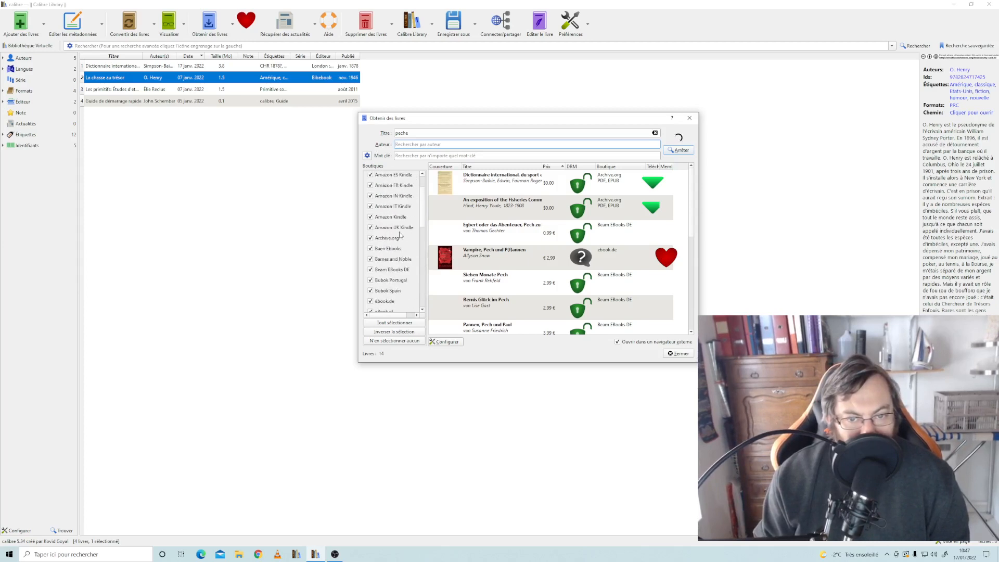
{"action": "scroll", "coordinate": [586, 194], "scroll_direction": "down", "scroll_amount": 3}
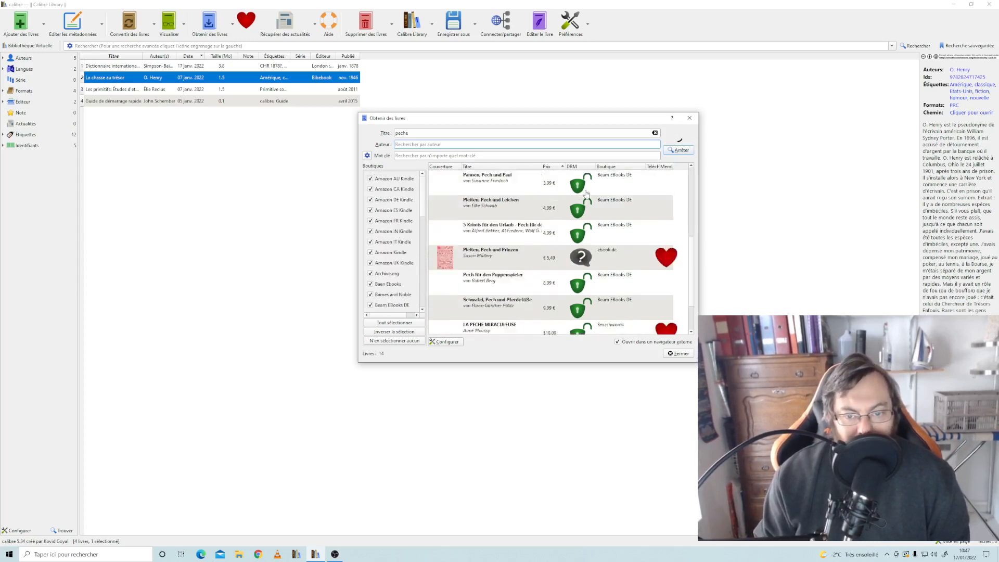
{"action": "scroll", "coordinate": [587, 194], "scroll_direction": "up", "scroll_amount": 3}
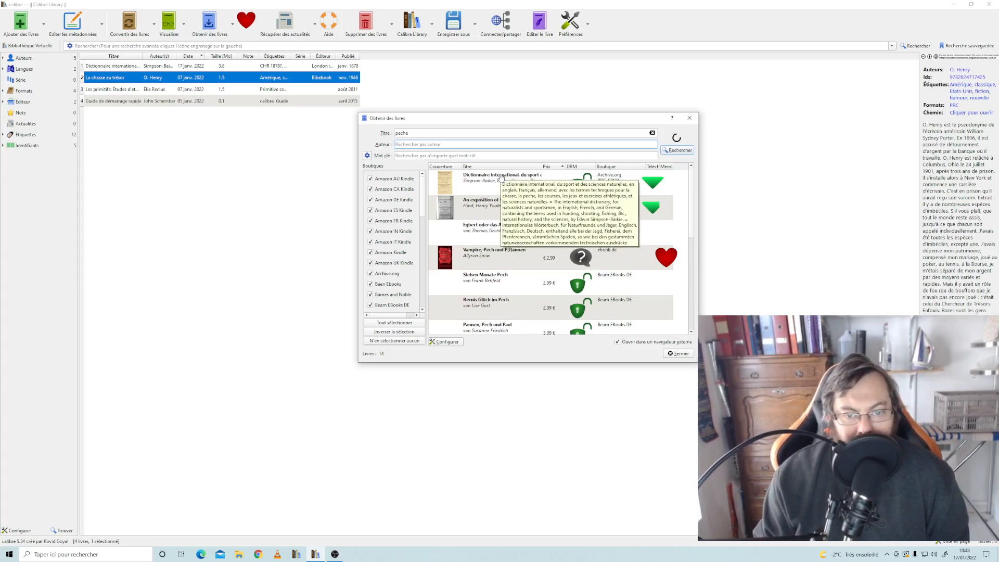
{"action": "left_click", "coordinate": [501, 178]}
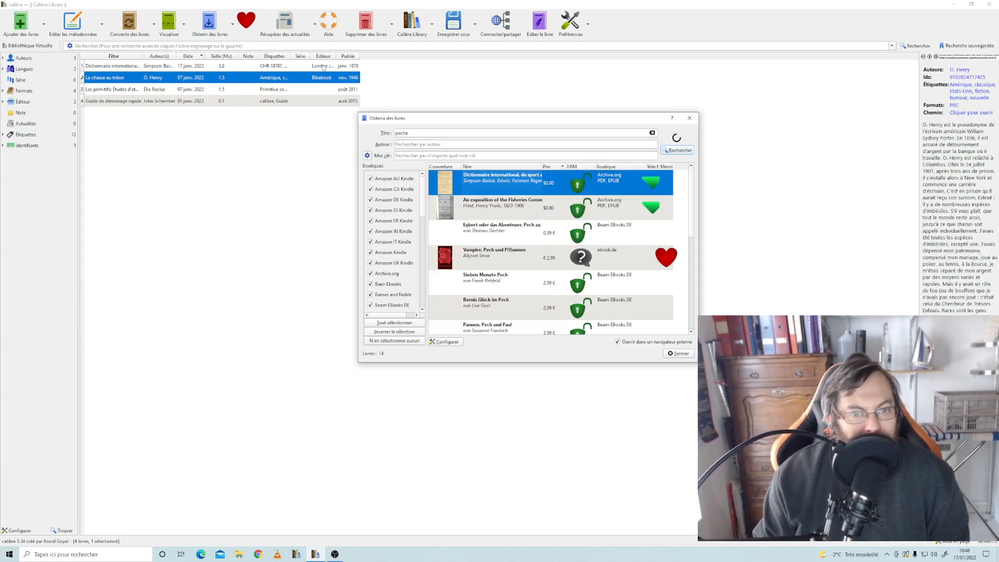
Replace the title search term with "couture" and search the stores
{"action": "left_click", "coordinate": [416, 133]}
{"action": "key", "text": "BackSpace"}
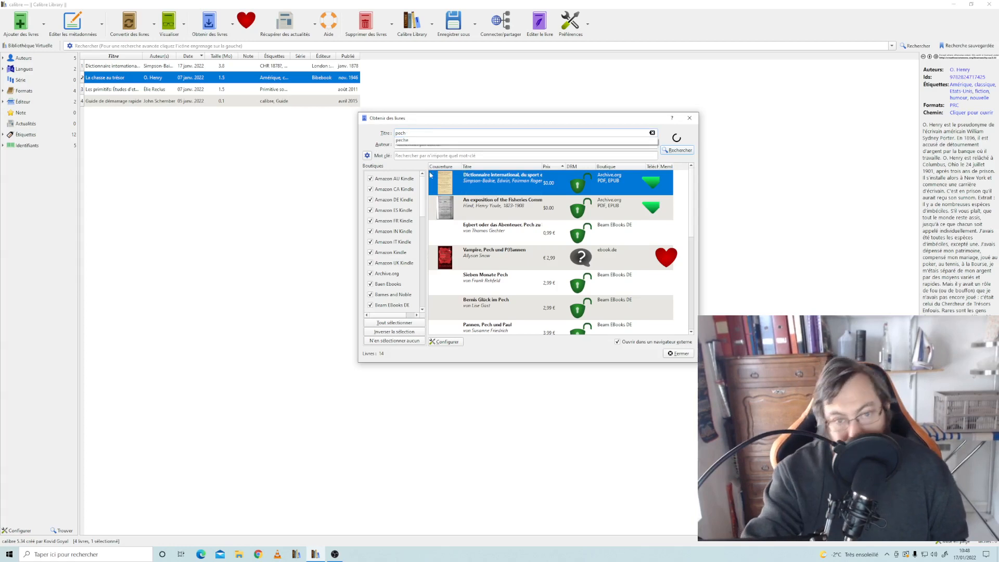
{"action": "key", "text": "BackSpace"}
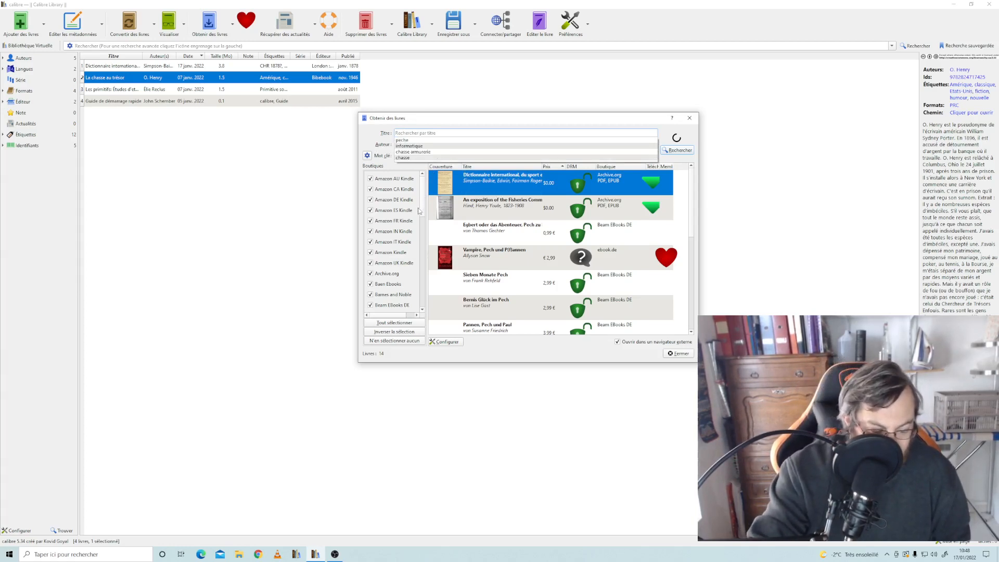
{"action": "type", "text": "c"}
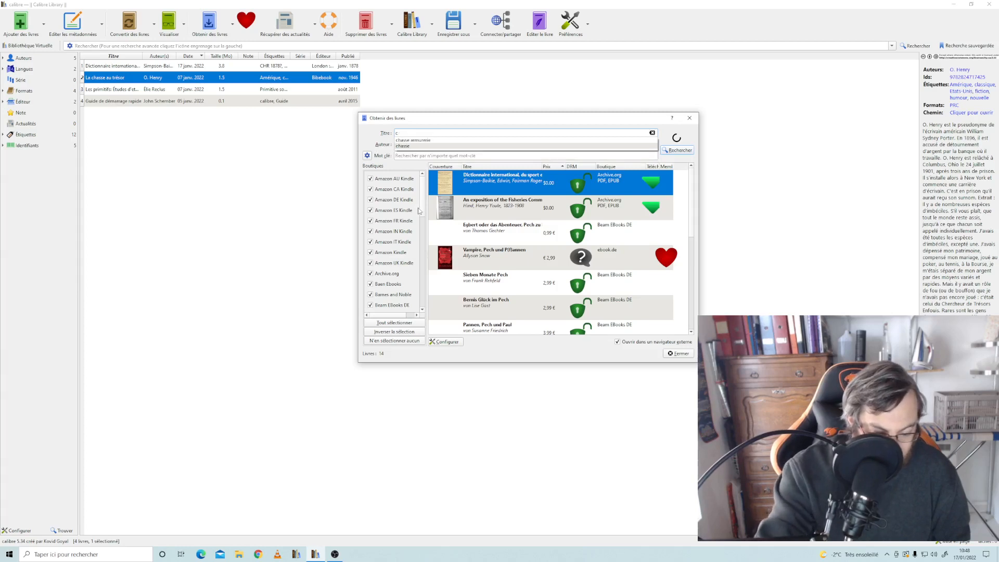
{"action": "type", "text": "outur"}
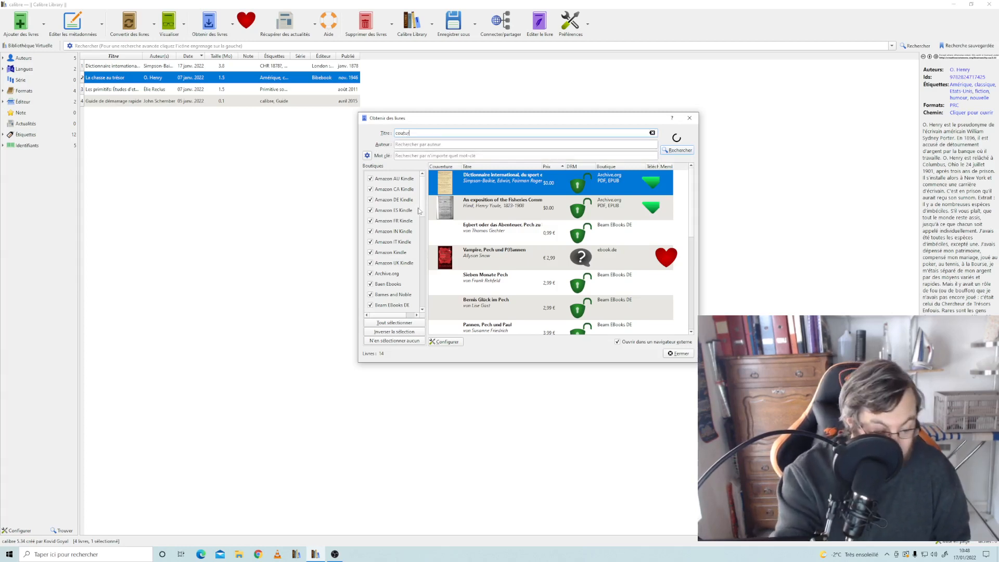
{"action": "type", "text": "e"}
{"action": "key", "text": "Return"}
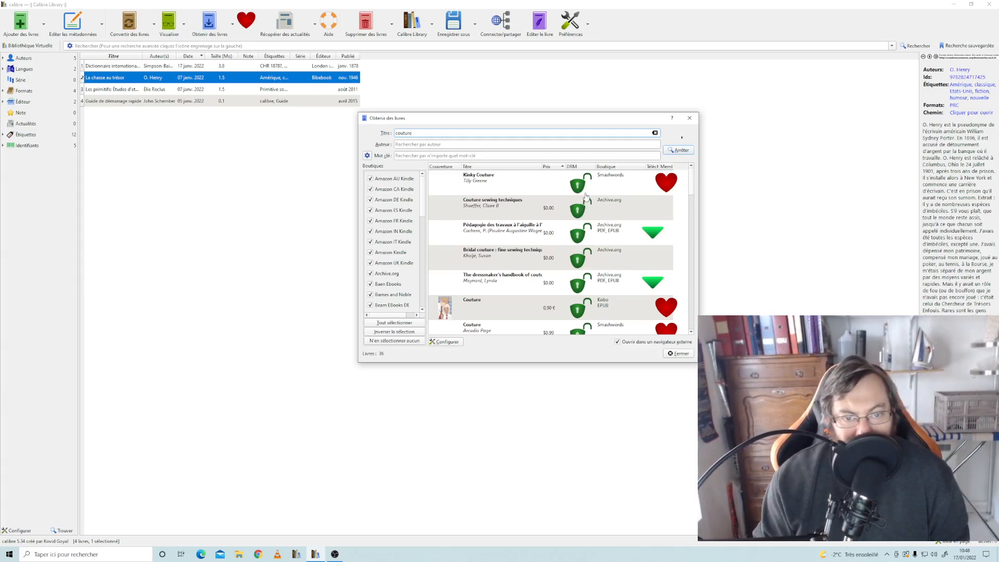
{"action": "mouse_move", "coordinate": [587, 194]}
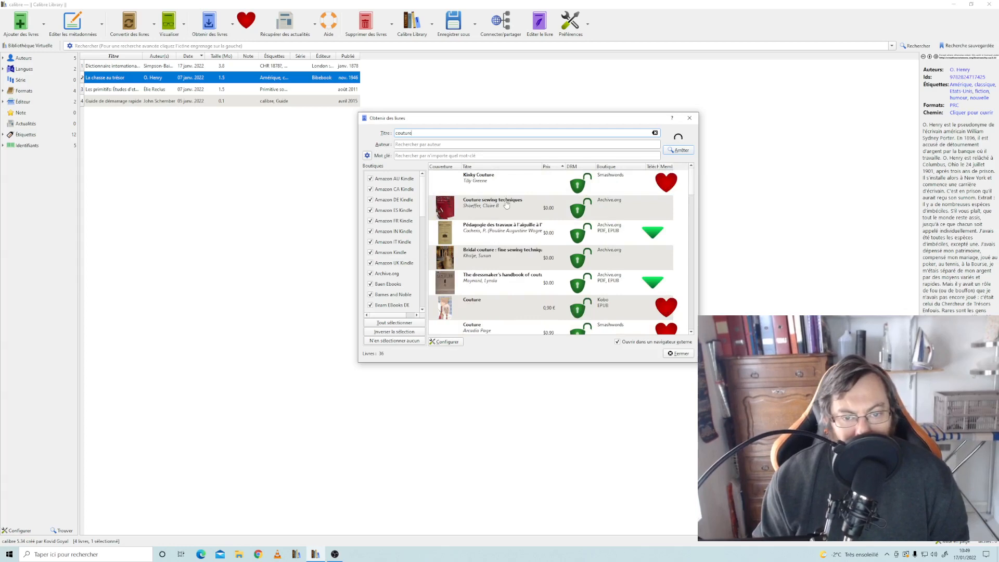
Open the Archive.org result "Couture sewing techniques" in the external browser and turn past the cover in its preview
{"action": "left_click", "coordinate": [506, 205]}
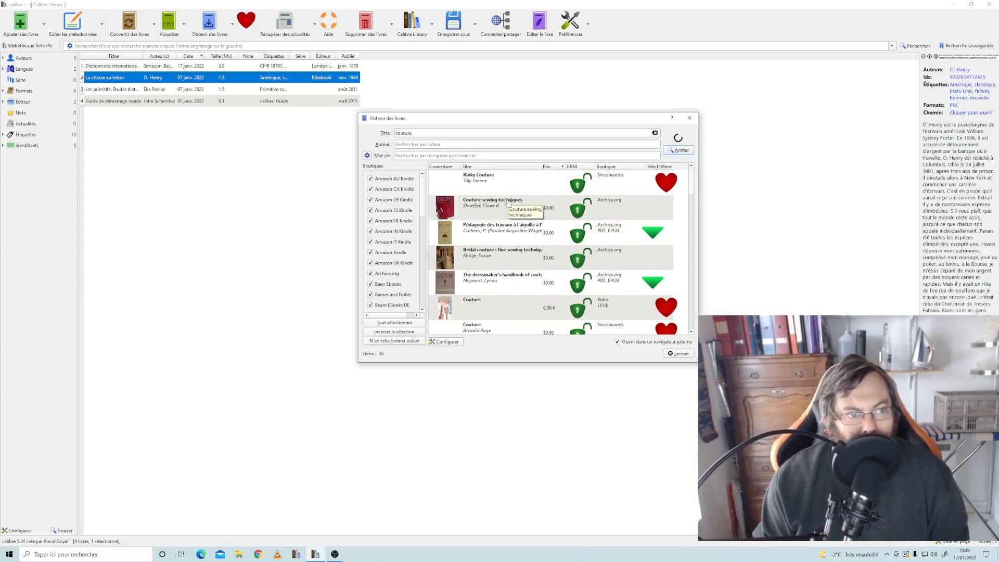
{"action": "left_click", "coordinate": [493, 204]}
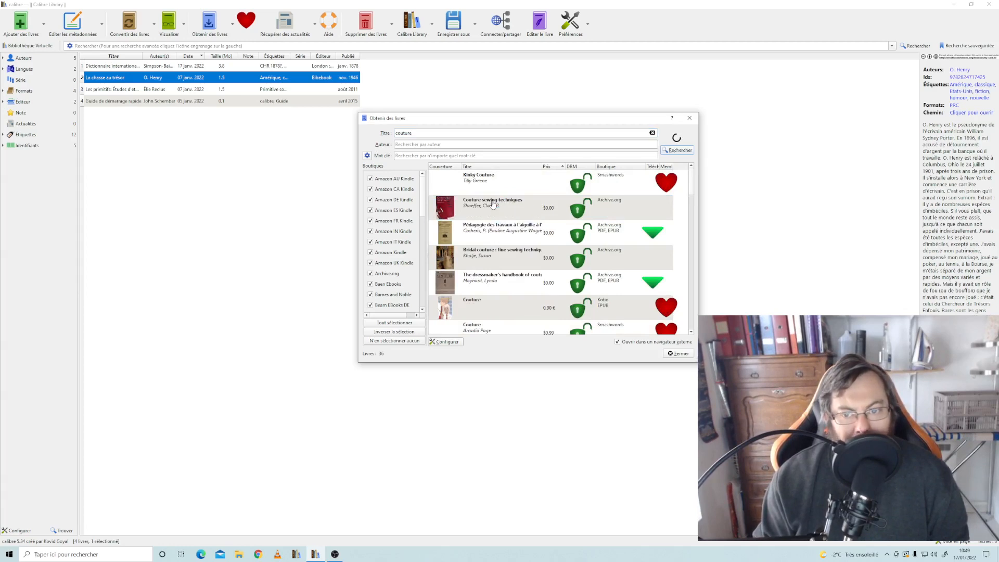
{"action": "left_click", "coordinate": [497, 204]}
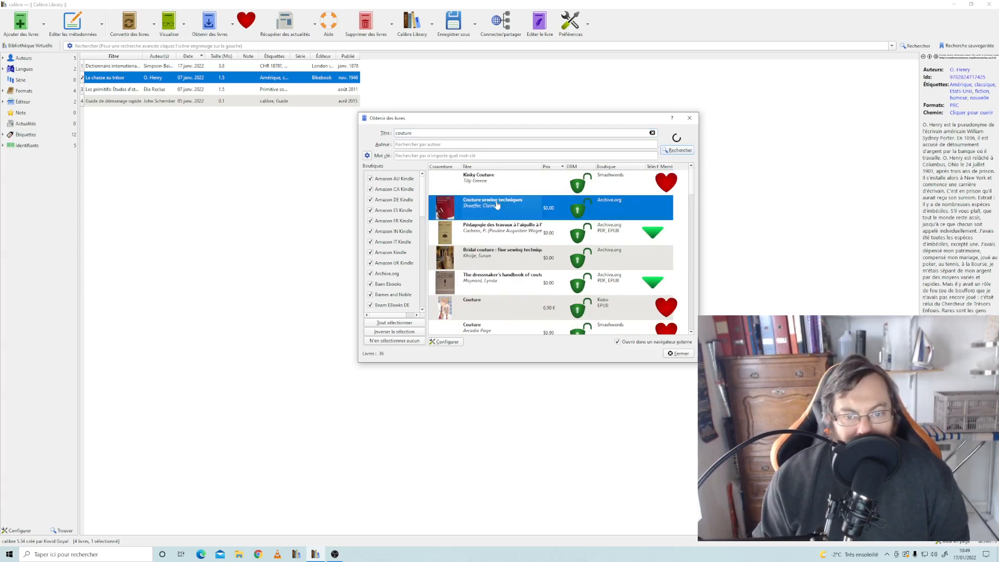
{"action": "double_click", "coordinate": [529, 207]}
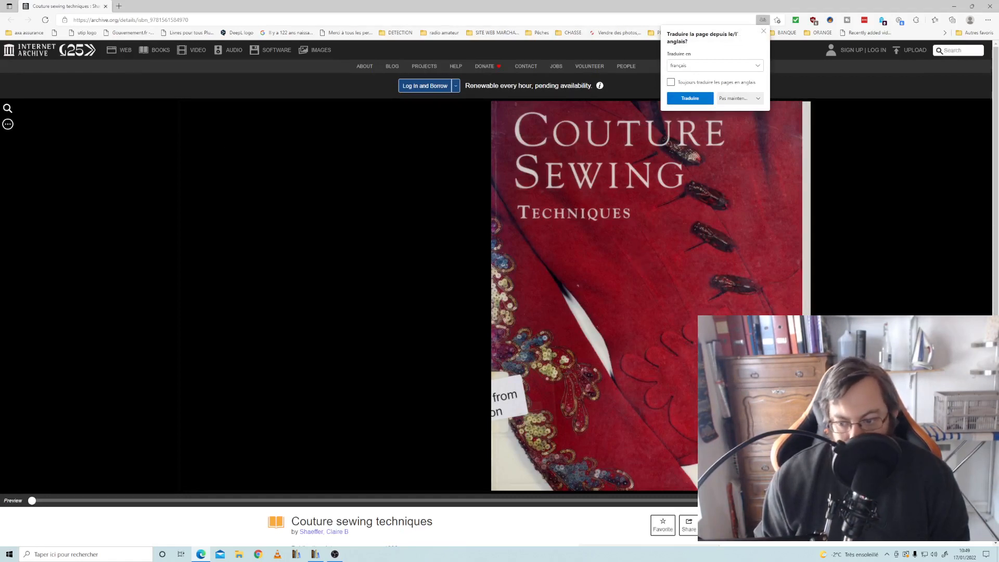
{"action": "left_click", "coordinate": [644, 295]}
{"action": "left_click", "coordinate": [644, 295]}
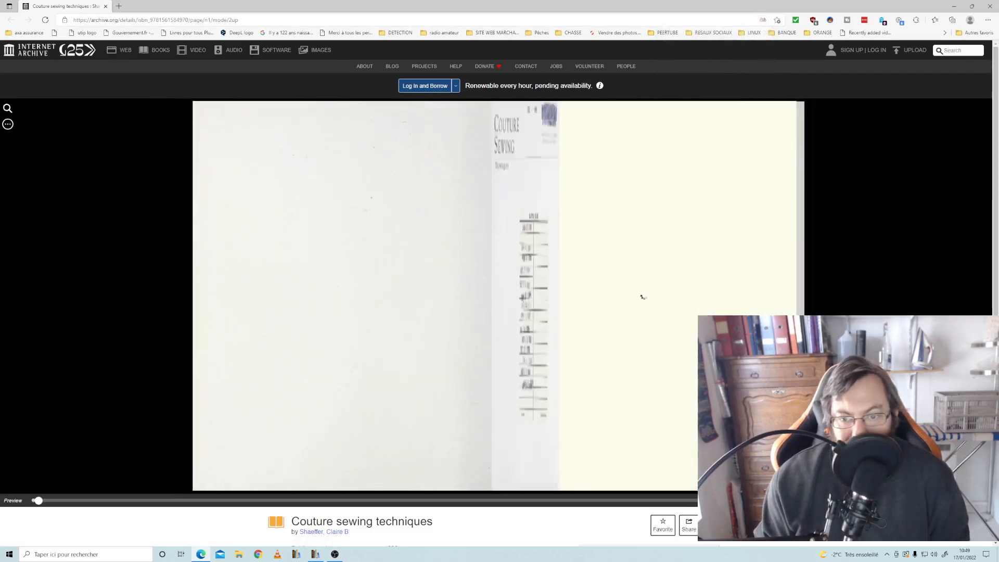
Page through the preview of "Couture sewing techniques" up to the omitted pages and close its web page
{"action": "left_click", "coordinate": [645, 295]}
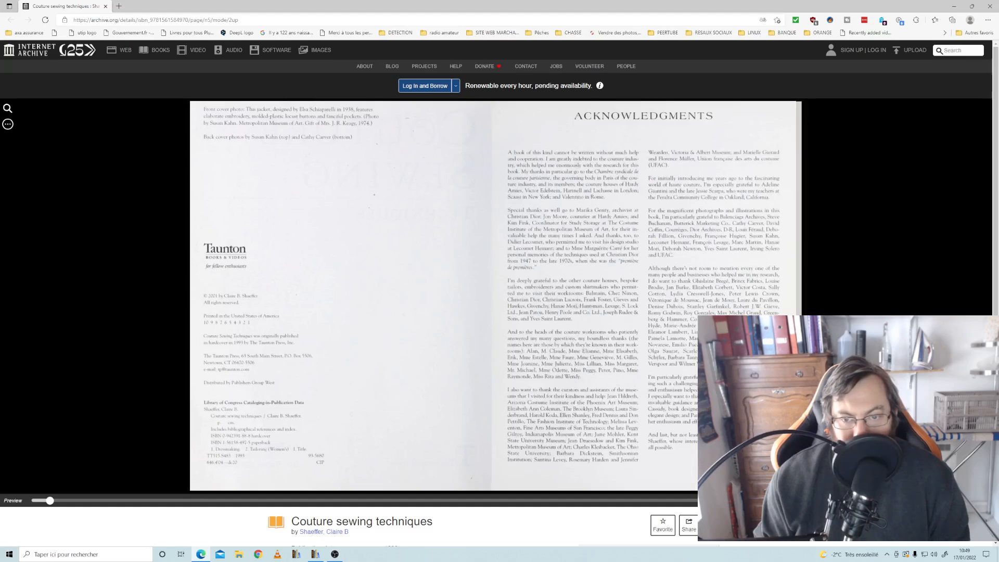
{"action": "key", "text": "Right"}
{"action": "key", "text": "Right"}
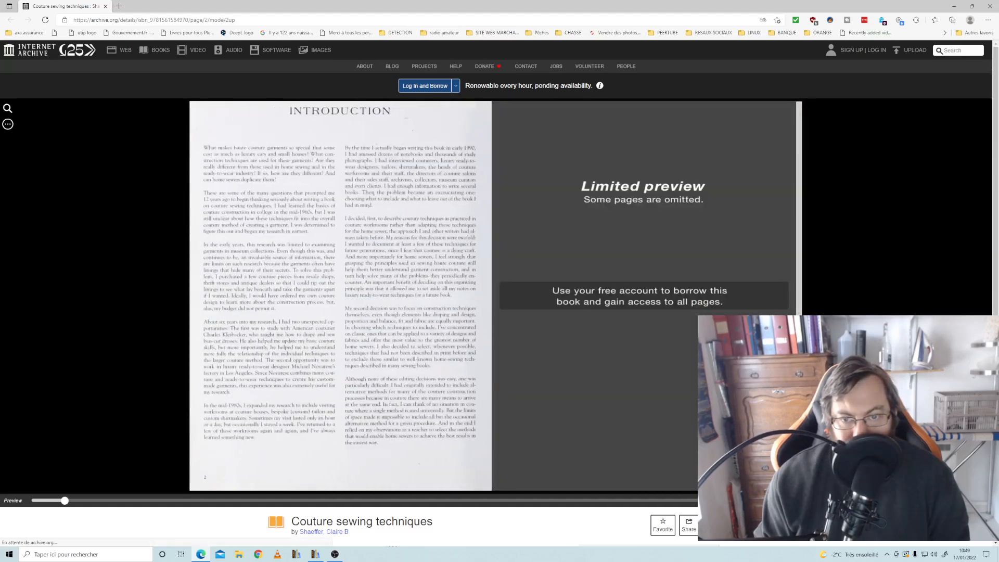
{"action": "key", "text": "Right"}
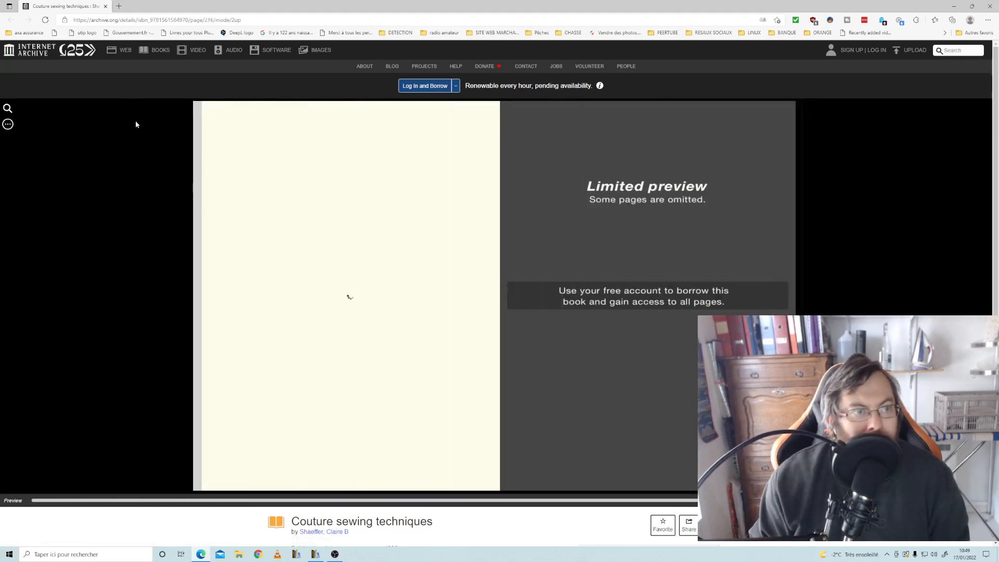
{"action": "left_click", "coordinate": [106, 6]}
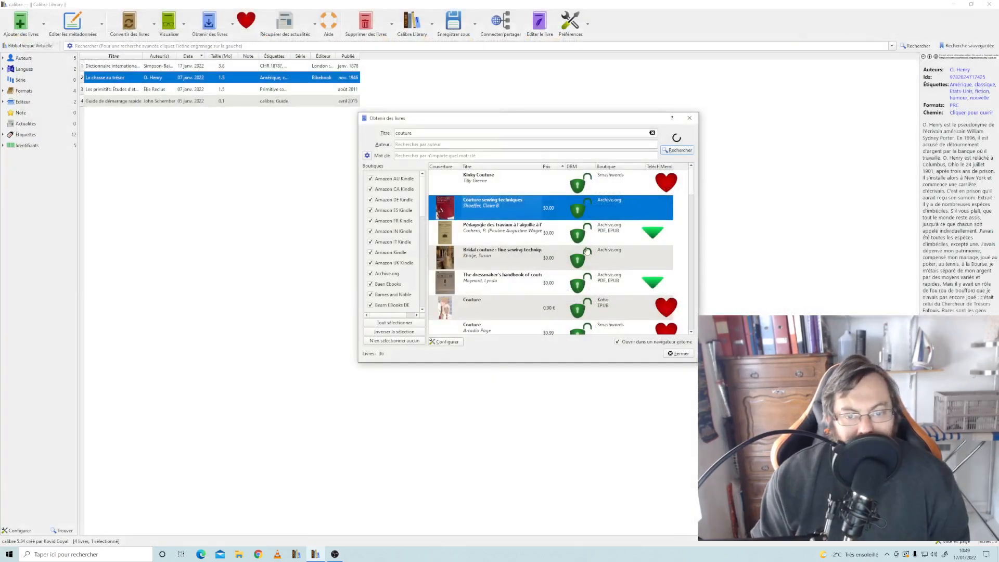
Download the Archive.org result "Pédagogie des travaux à l'aiguille" to the library in PDF format
{"action": "left_click", "coordinate": [483, 233]}
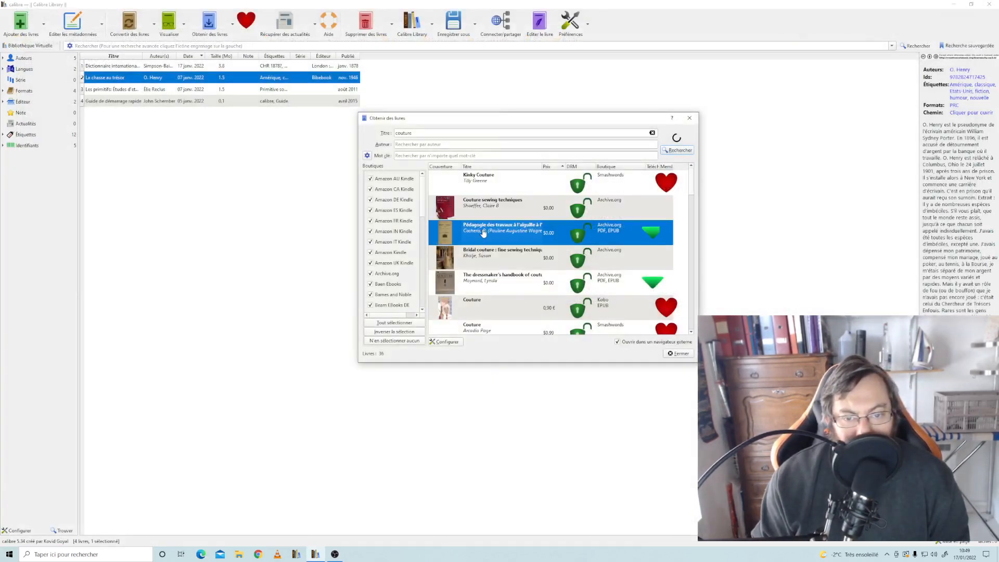
{"action": "double_click", "coordinate": [518, 231]}
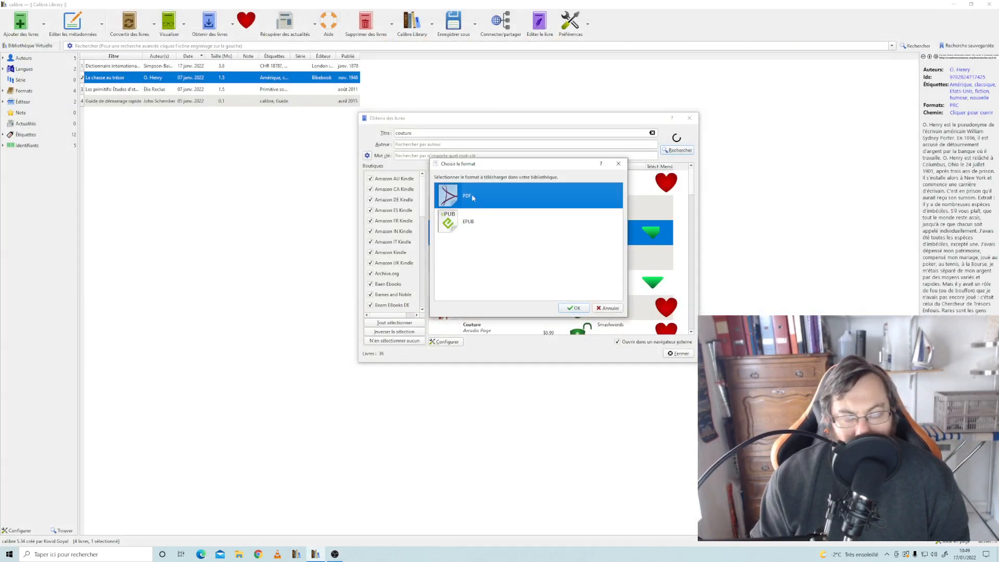
{"action": "key", "text": "Down"}
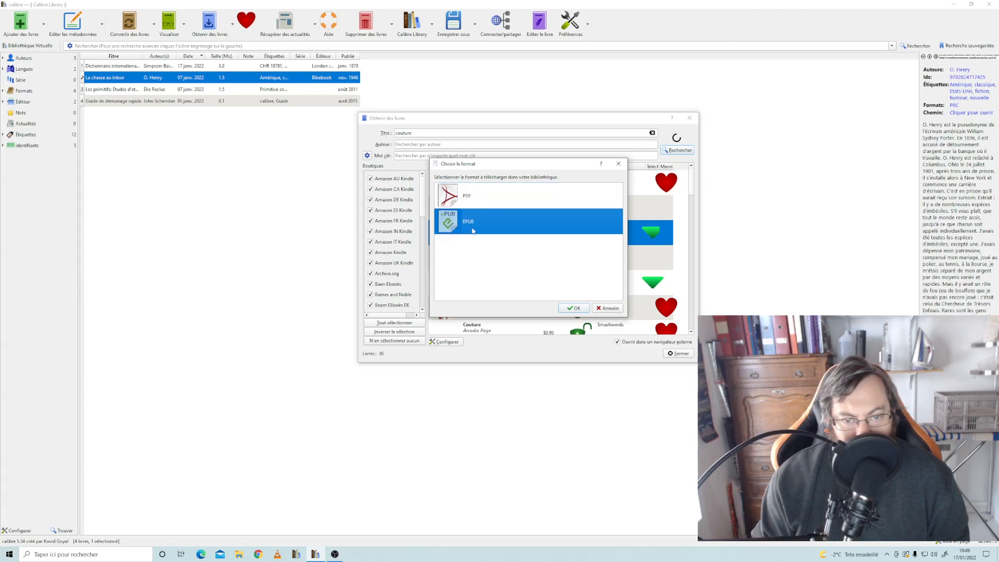
{"action": "left_click", "coordinate": [475, 198]}
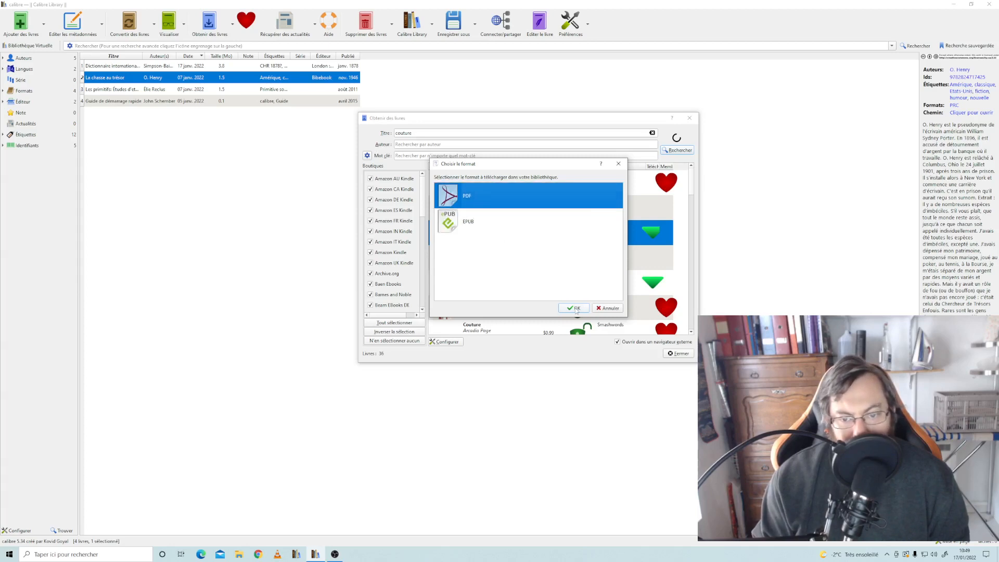
{"action": "left_click", "coordinate": [574, 308]}
{"action": "left_click", "coordinate": [602, 269]}
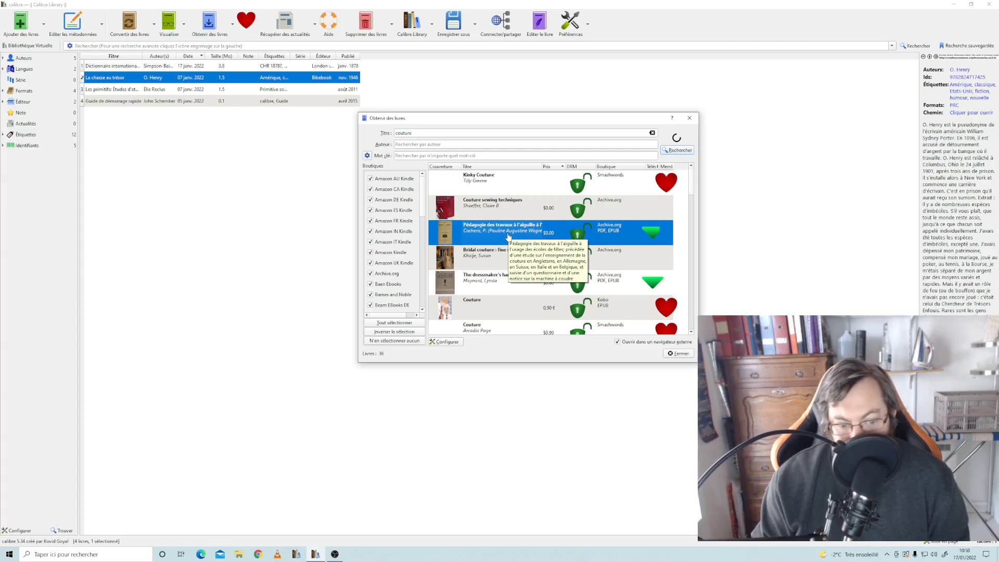
{"action": "left_click", "coordinate": [335, 555]}
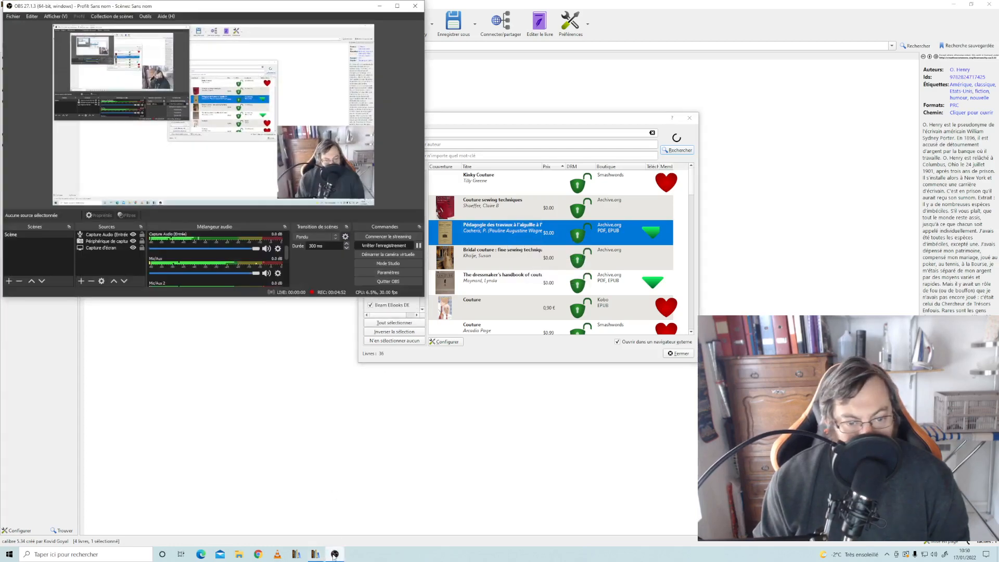
{"action": "left_click", "coordinate": [334, 554]}
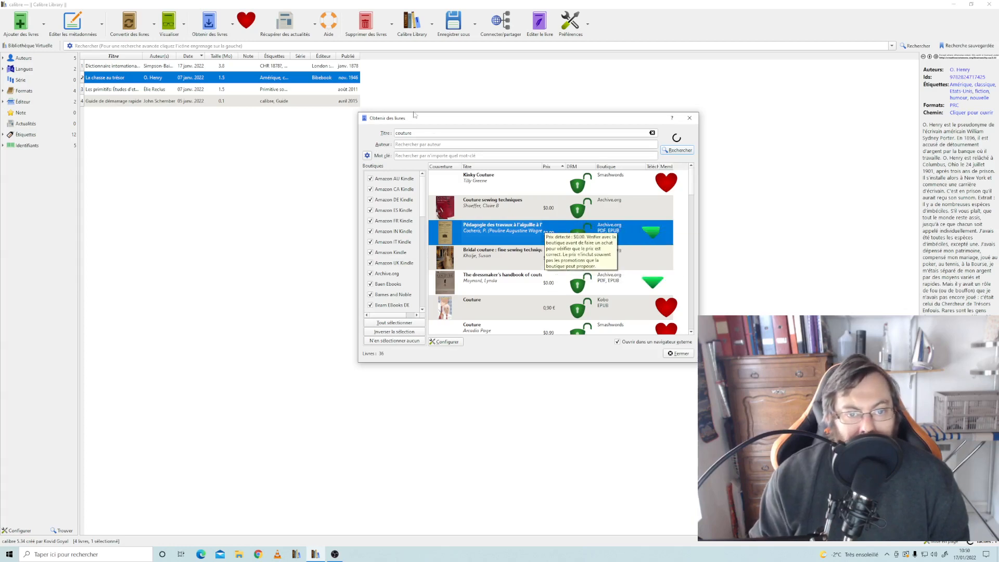
Look through the list of stores included in the book search
{"action": "left_click", "coordinate": [443, 132]}
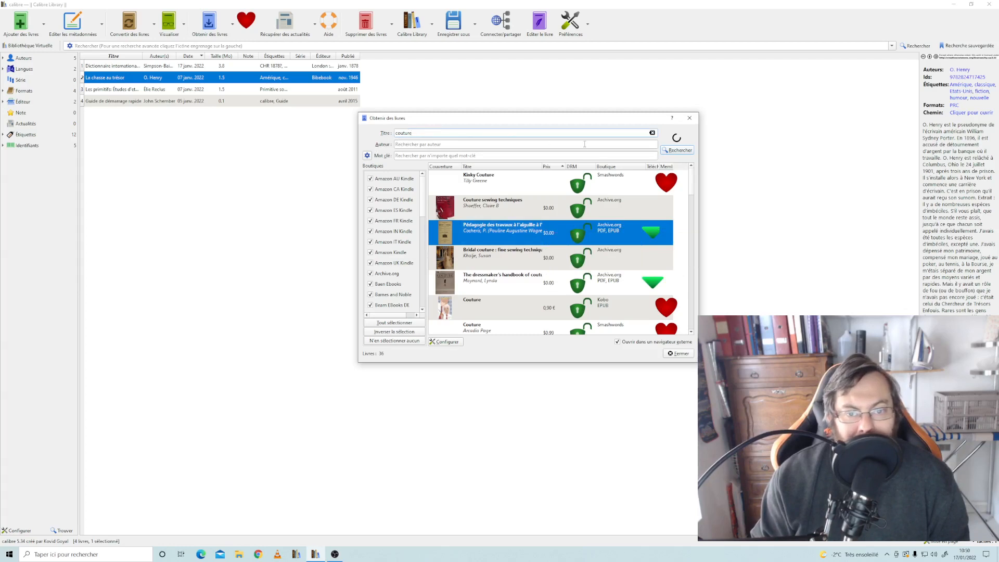
{"action": "scroll", "coordinate": [401, 268], "scroll_direction": "down", "scroll_amount": 6}
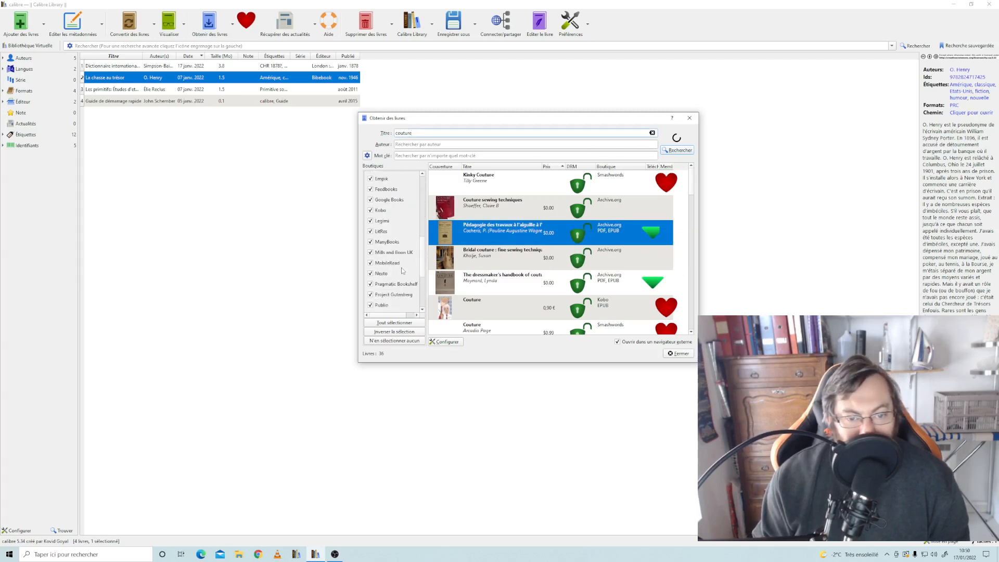
{"action": "scroll", "coordinate": [401, 268], "scroll_direction": "down", "scroll_amount": 3}
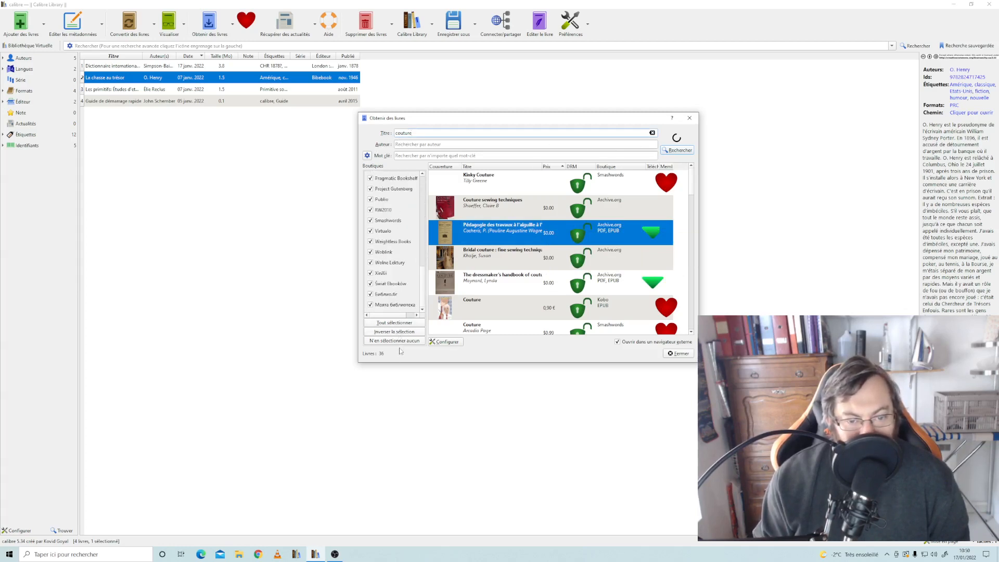
Open the store search configuration and examine each store's DRM status, headquarters, affiliation and offered formats
{"action": "left_click", "coordinate": [447, 342]}
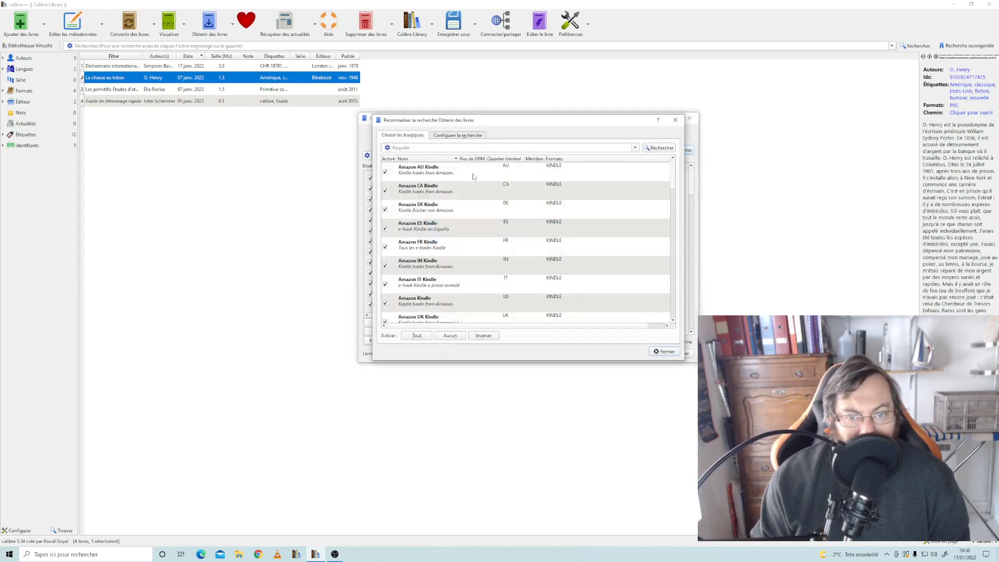
{"action": "scroll", "coordinate": [473, 177], "scroll_direction": "down", "scroll_amount": 6}
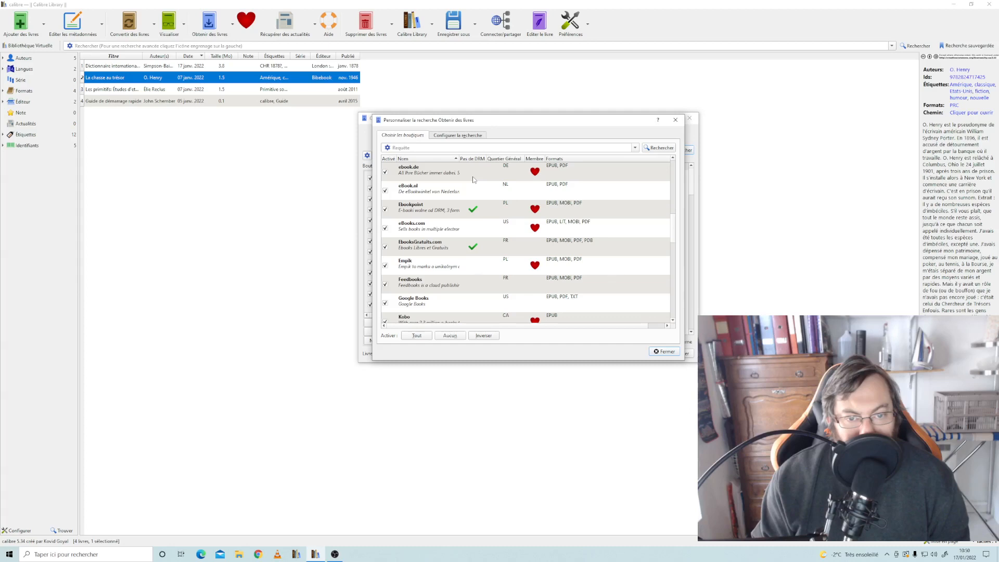
{"action": "scroll", "coordinate": [473, 180], "scroll_direction": "up", "scroll_amount": 5}
{"action": "scroll", "coordinate": [473, 192], "scroll_direction": "down", "scroll_amount": 4}
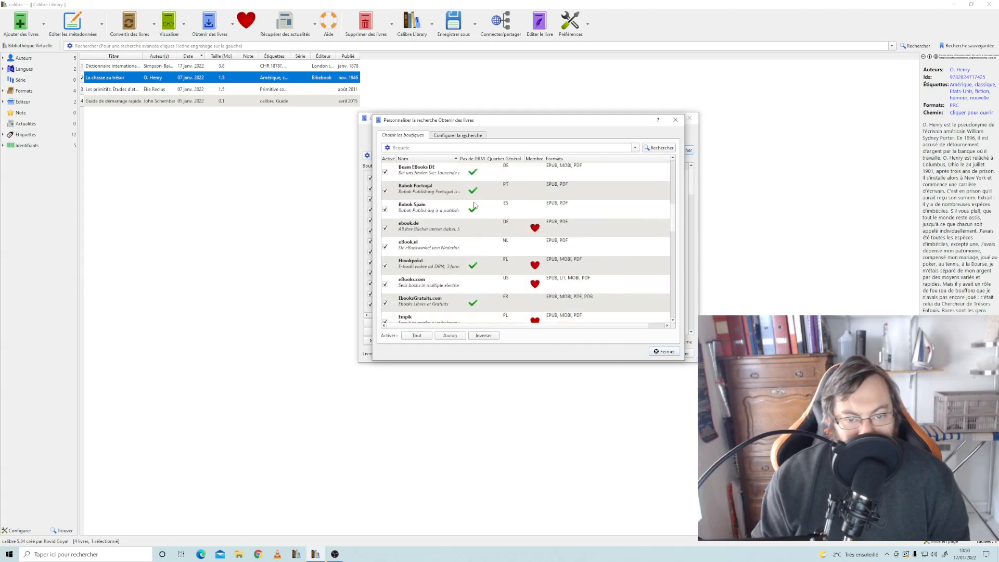
{"action": "scroll", "coordinate": [474, 205], "scroll_direction": "down", "scroll_amount": 4}
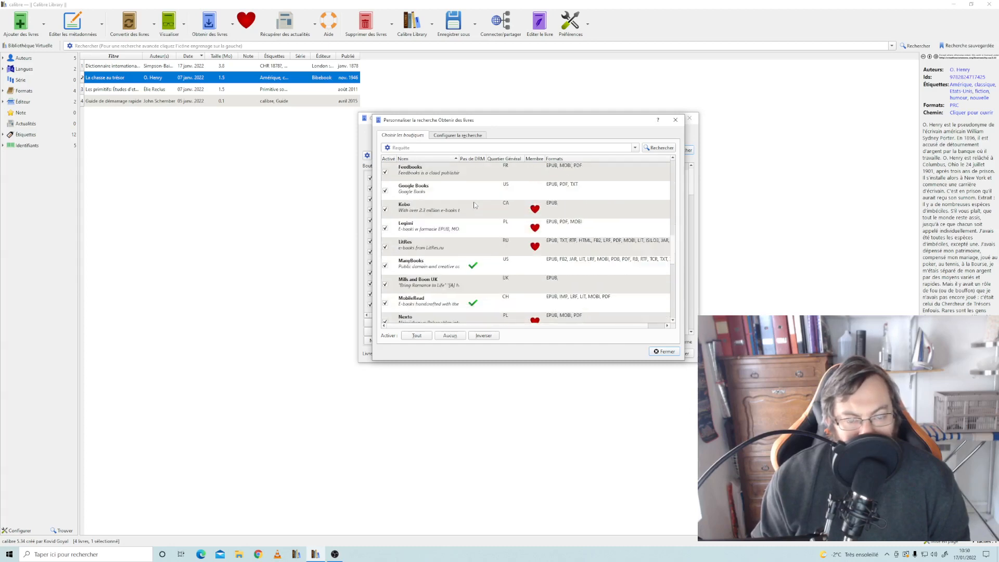
{"action": "scroll", "coordinate": [474, 208], "scroll_direction": "down", "scroll_amount": 2}
{"action": "scroll", "coordinate": [474, 213], "scroll_direction": "up", "scroll_amount": 2}
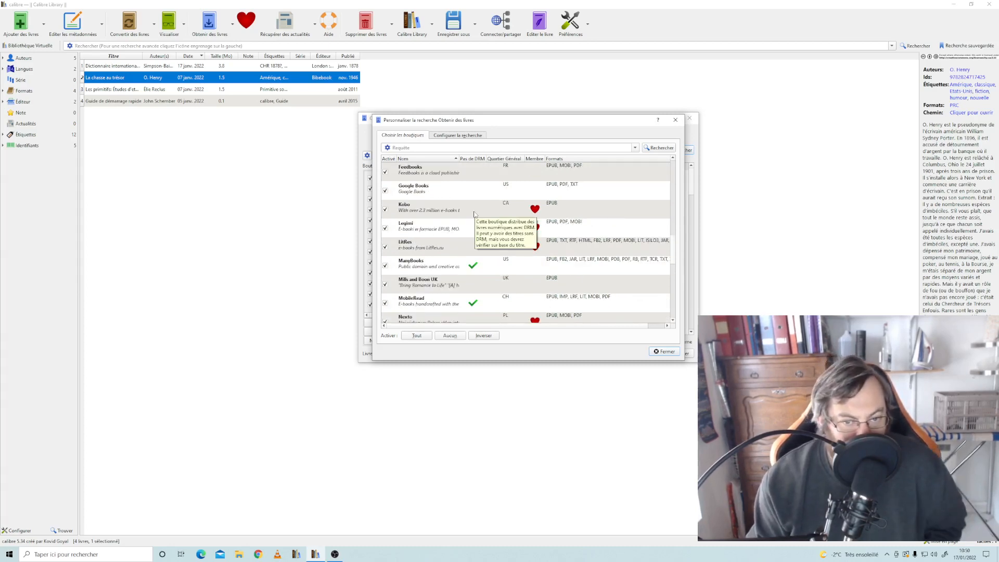
{"action": "scroll", "coordinate": [475, 214], "scroll_direction": "down", "scroll_amount": 4}
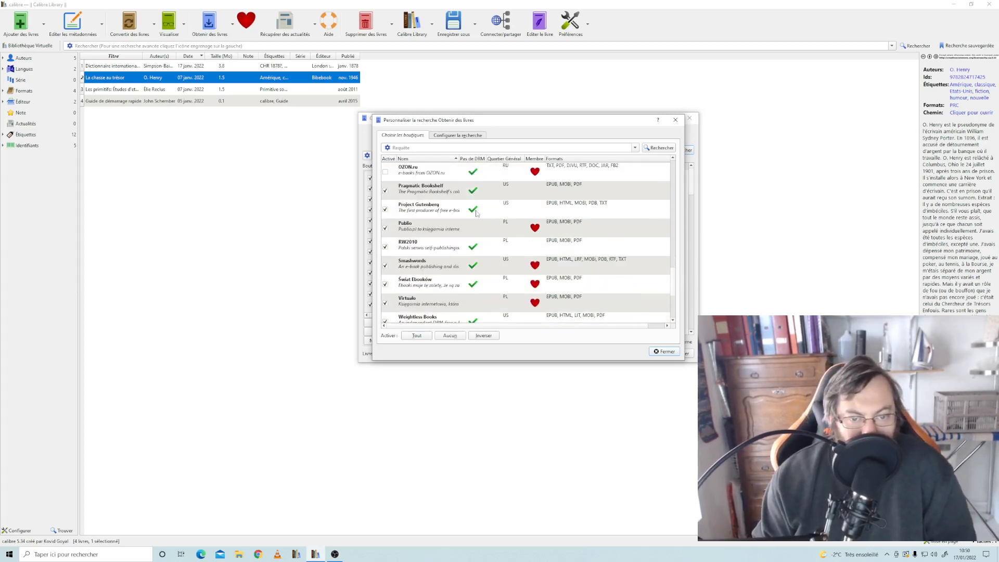
{"action": "scroll", "coordinate": [476, 212], "scroll_direction": "down", "scroll_amount": 2}
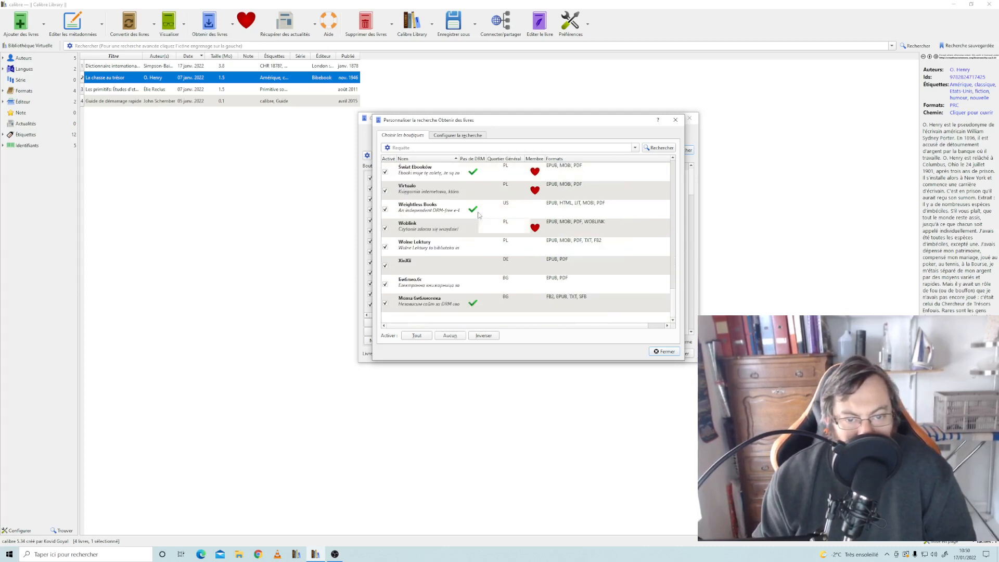
{"action": "scroll", "coordinate": [477, 211], "scroll_direction": "up", "scroll_amount": 10}
Check the search timeout, display and thread settings, return to the store selection and close the configuration
{"action": "left_click", "coordinate": [458, 137]}
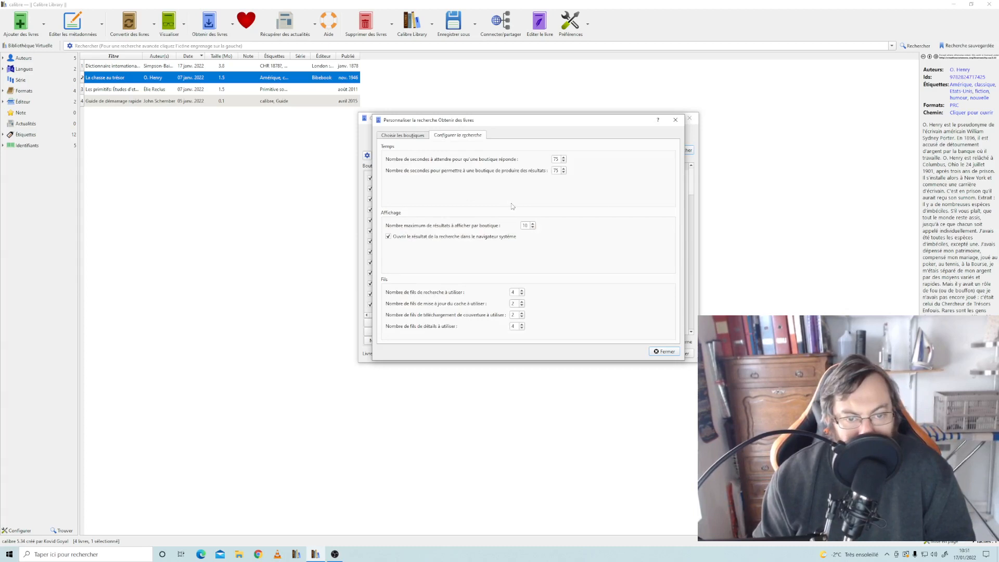
{"action": "left_click", "coordinate": [403, 136]}
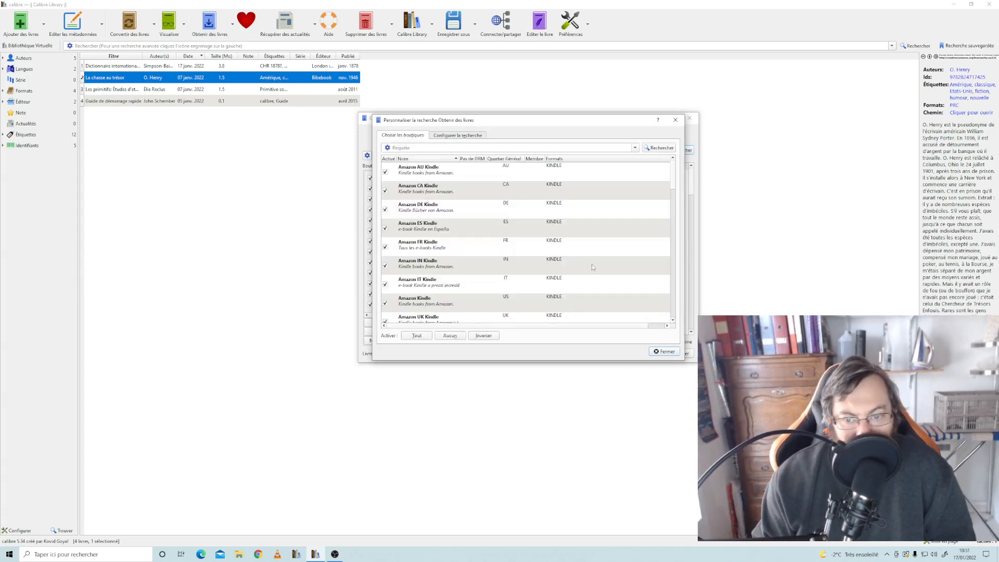
{"action": "left_click", "coordinate": [664, 353]}
Look over the remaining "couture" results and close the store search
{"action": "scroll", "coordinate": [497, 269], "scroll_direction": "down", "scroll_amount": 3}
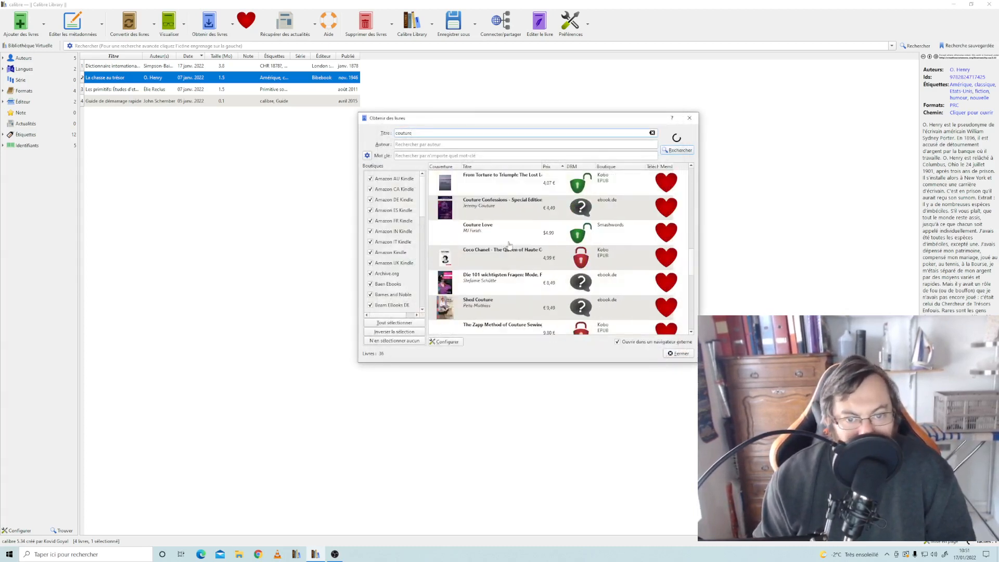
{"action": "left_click", "coordinate": [507, 229]}
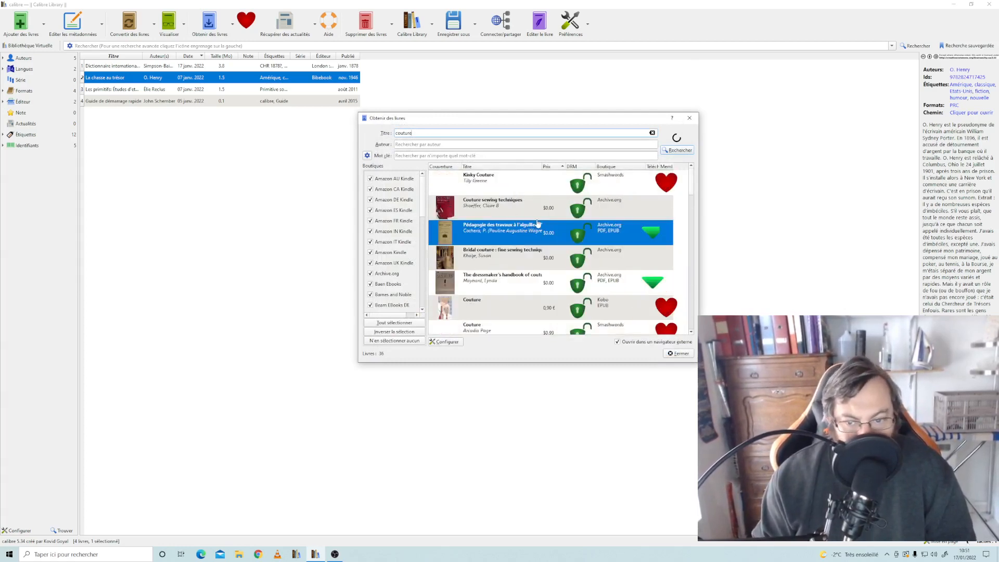
{"action": "left_click", "coordinate": [689, 118]}
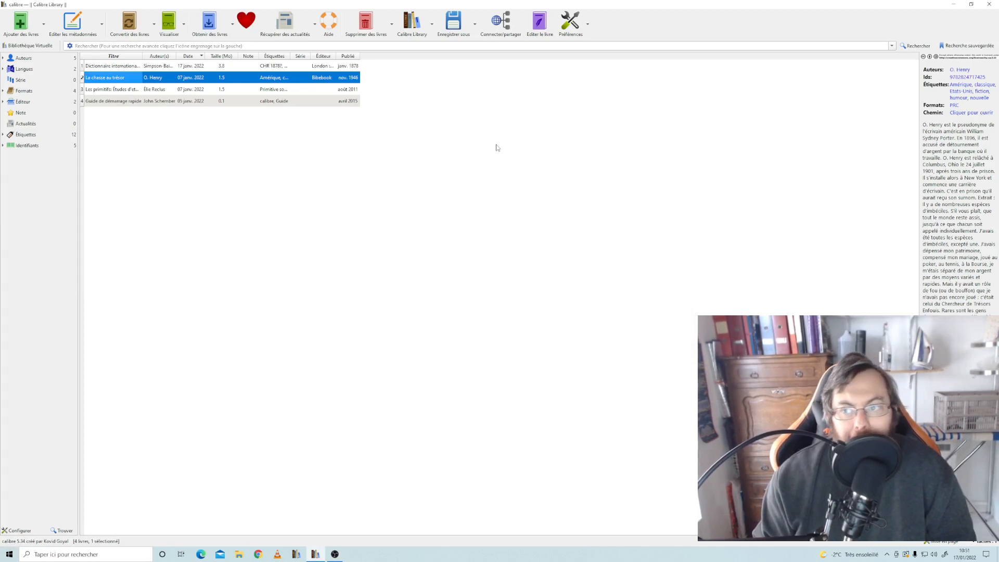
Open the conversion settings for the library book "Dictionnaire international" and set the output format to MOBI
{"action": "left_click", "coordinate": [123, 68]}
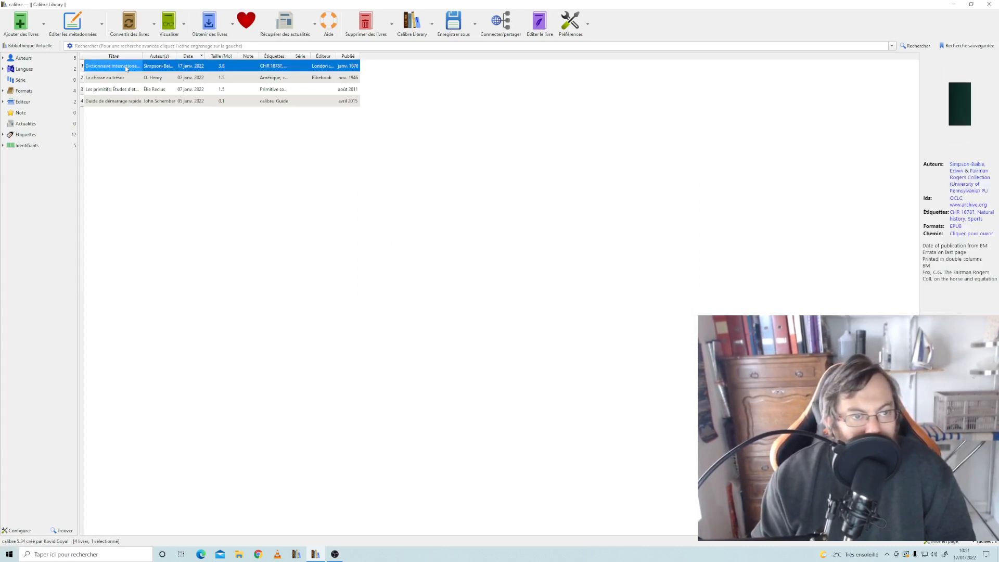
{"action": "left_click", "coordinate": [136, 27]}
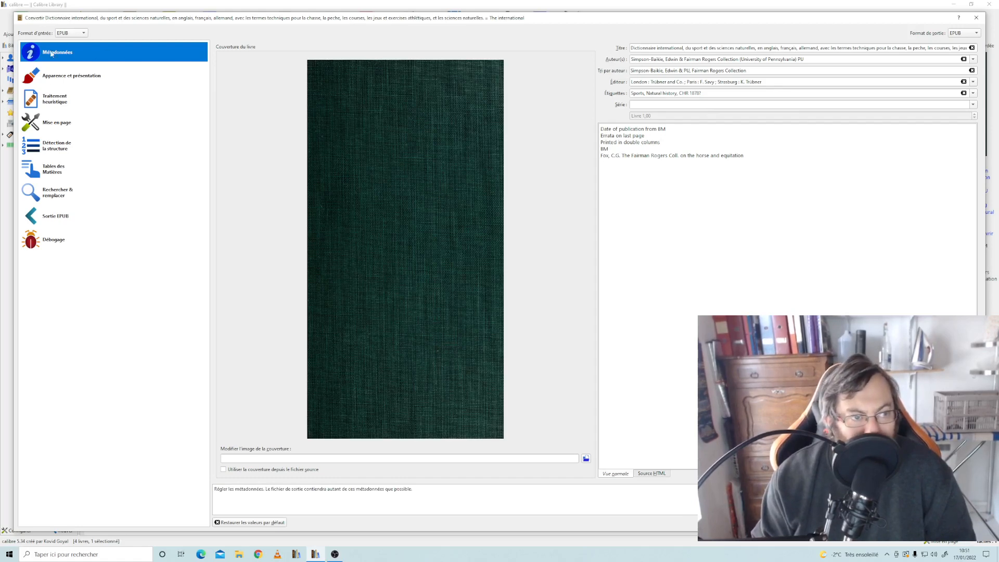
{"action": "left_click", "coordinate": [335, 554]}
{"action": "left_click", "coordinate": [335, 554]}
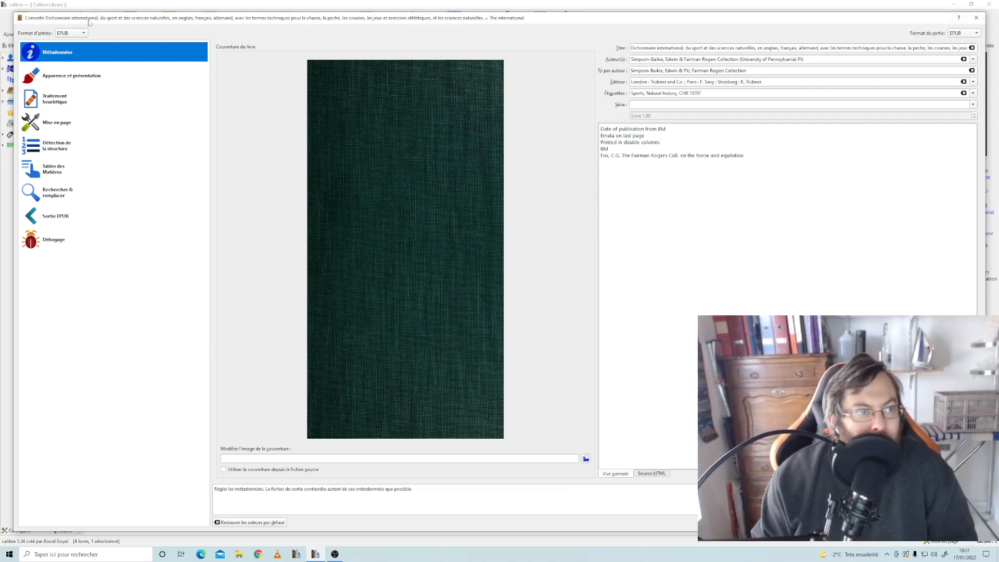
{"action": "left_click", "coordinate": [970, 34]}
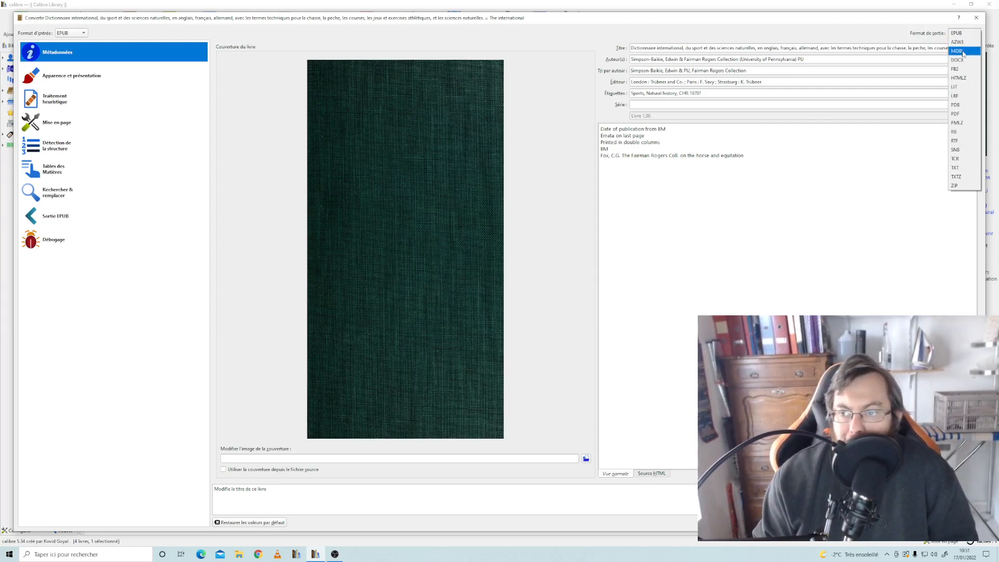
{"action": "left_click", "coordinate": [962, 50]}
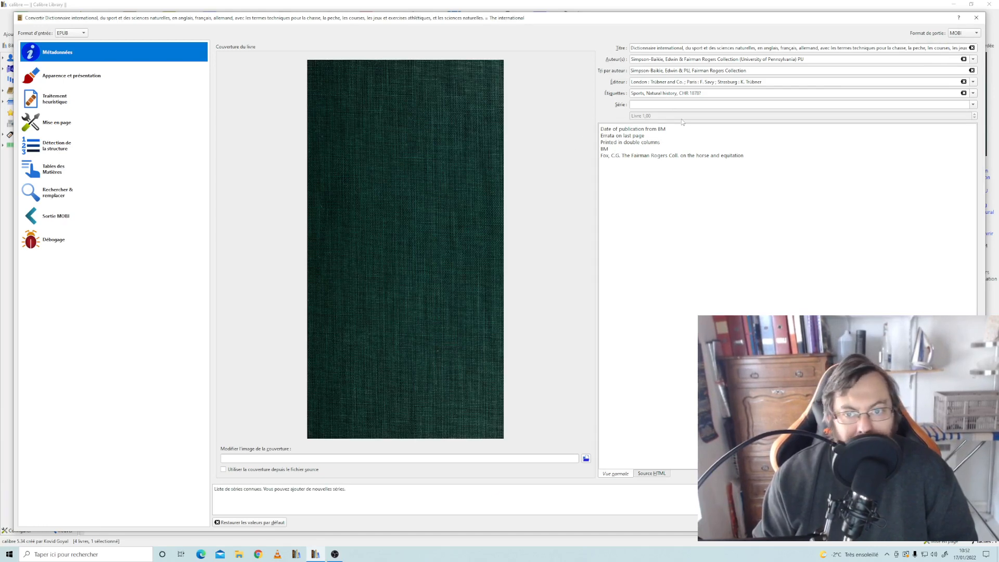
Review the conversion's appearance options for fonts, text, layout, styling, style transformation and HTML transformation
{"action": "left_click", "coordinate": [80, 80]}
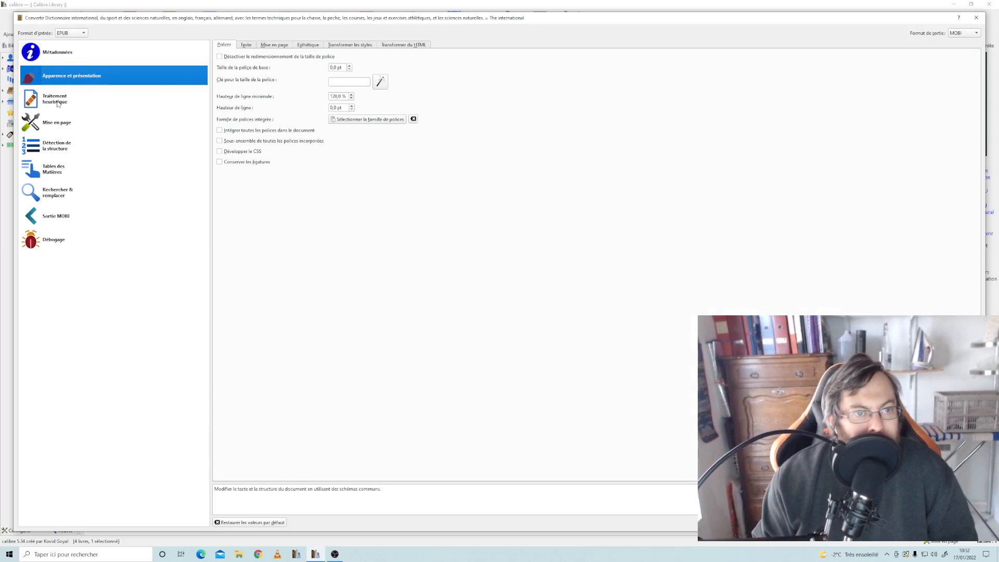
{"action": "left_click", "coordinate": [248, 46]}
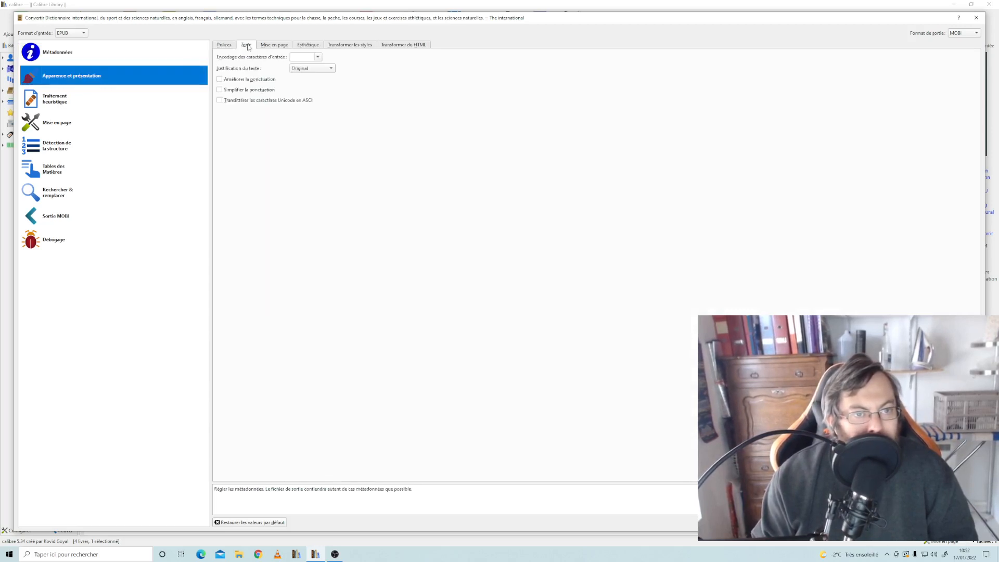
{"action": "left_click", "coordinate": [278, 46]}
{"action": "left_click", "coordinate": [309, 45]}
{"action": "left_click", "coordinate": [358, 46]}
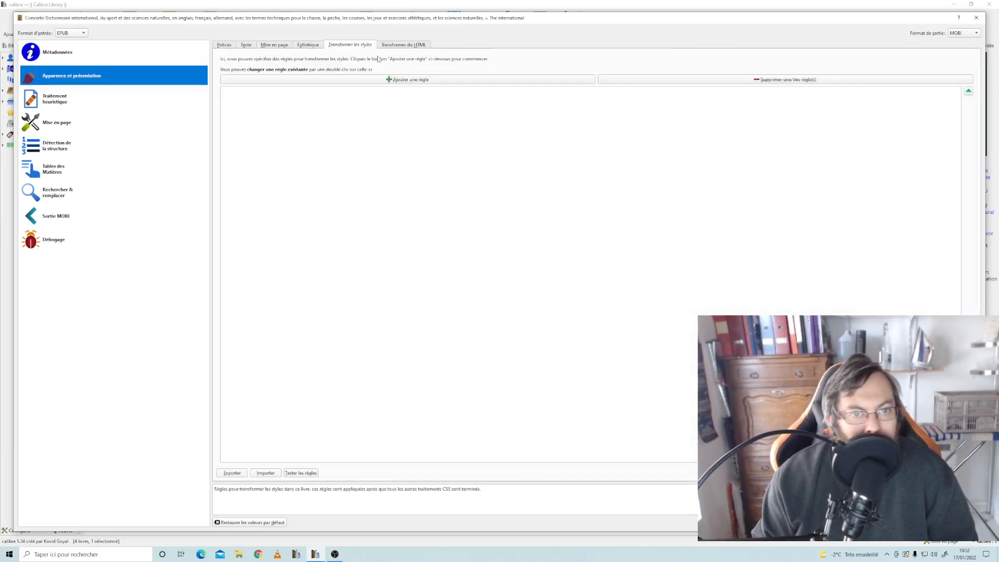
{"action": "left_click", "coordinate": [414, 45]}
{"action": "left_click", "coordinate": [221, 47]}
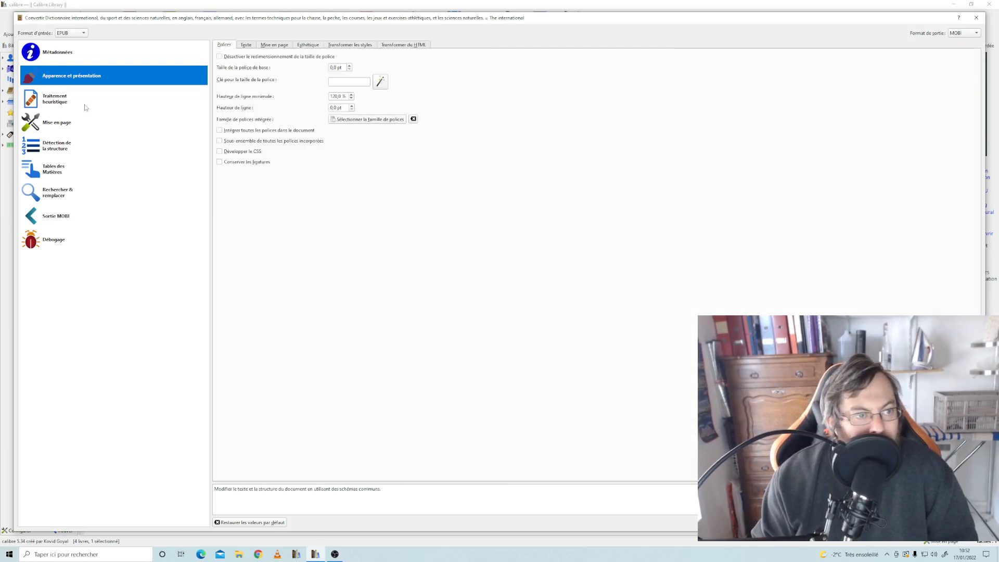
Review the conversion's heuristic, page setup, structure detection, table of contents, search and replace and MOBI output options, and return to the metadata
{"action": "left_click", "coordinate": [60, 102]}
{"action": "left_click", "coordinate": [57, 126]}
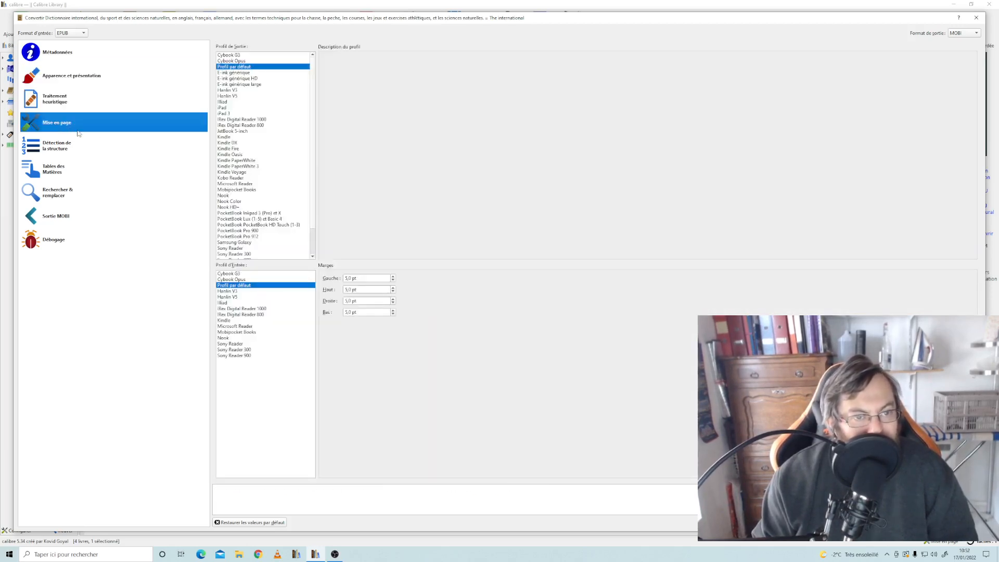
{"action": "left_click", "coordinate": [56, 149]}
{"action": "left_click", "coordinate": [55, 173]}
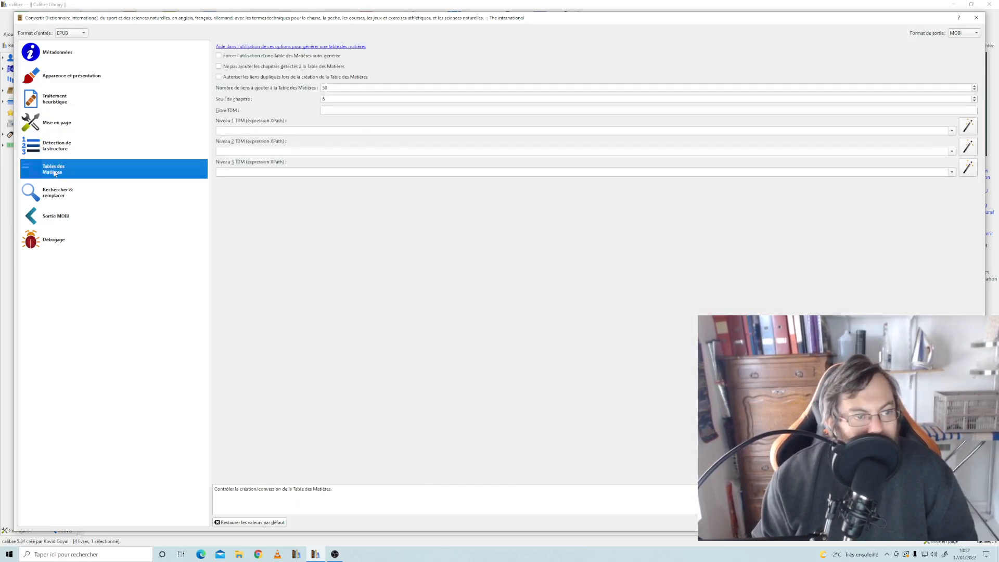
{"action": "left_click", "coordinate": [76, 194]}
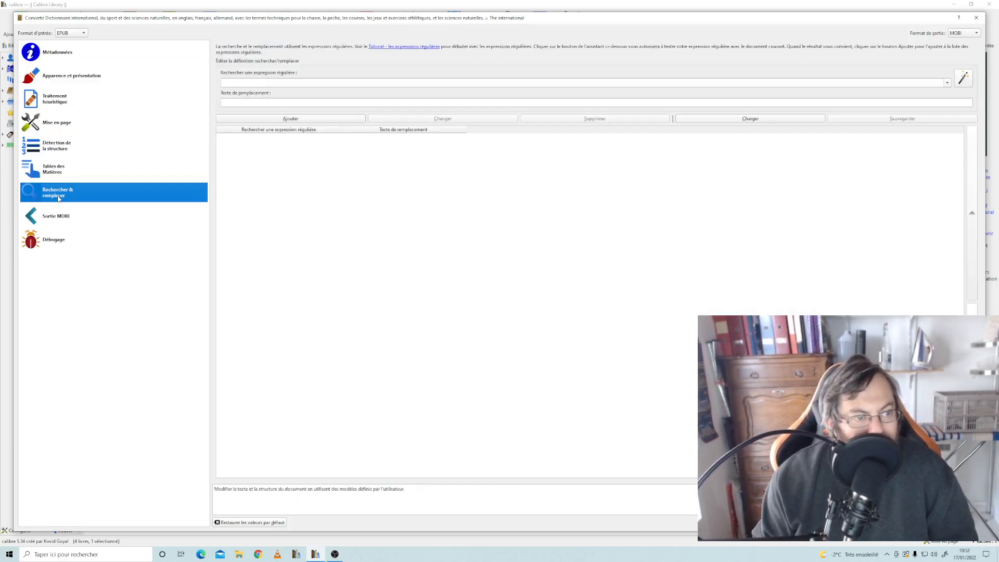
{"action": "left_click", "coordinate": [61, 218]}
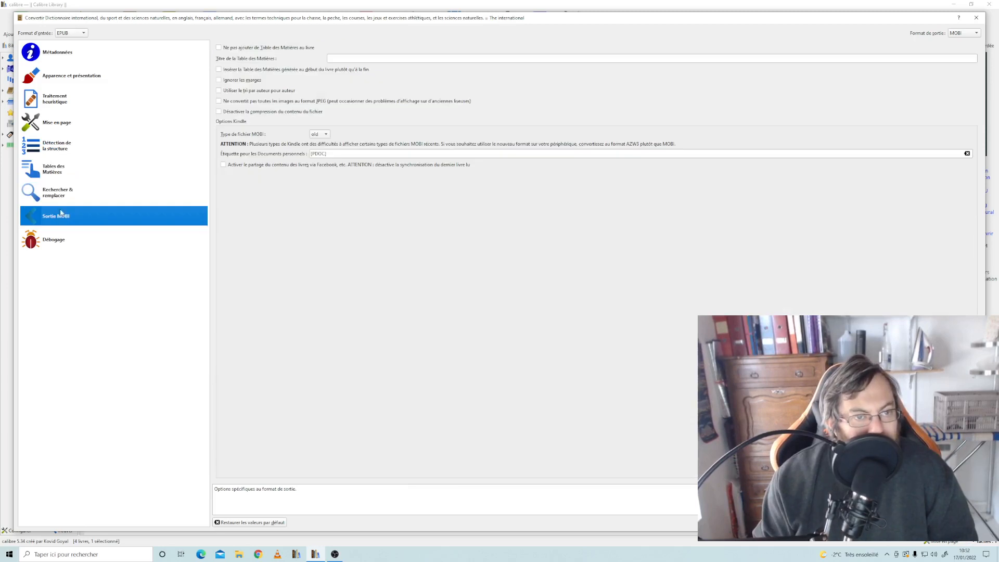
{"action": "left_click", "coordinate": [56, 52]}
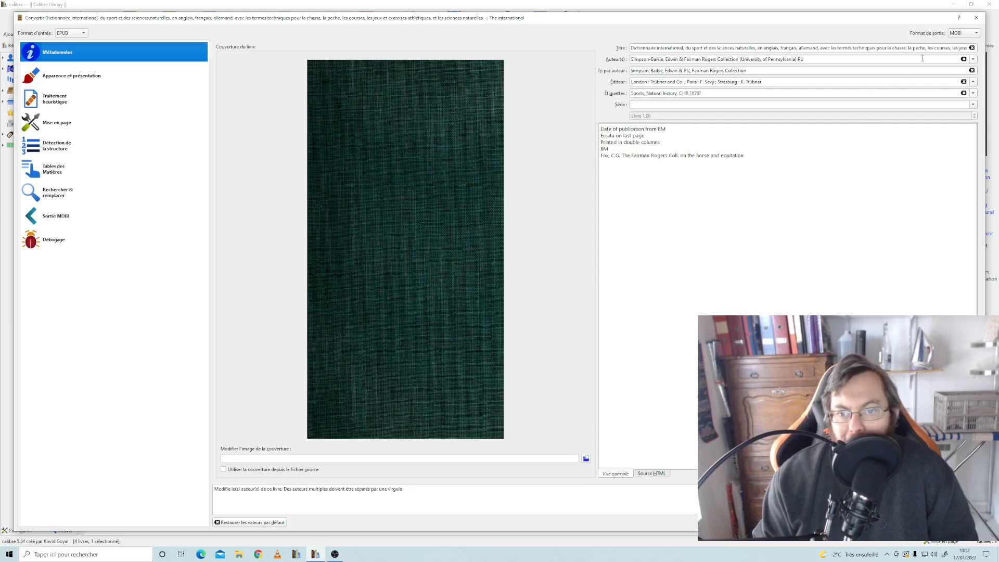
Look through the available output formats, keep MOBI as the output format and close the conversion settings
{"action": "left_click", "coordinate": [972, 34]}
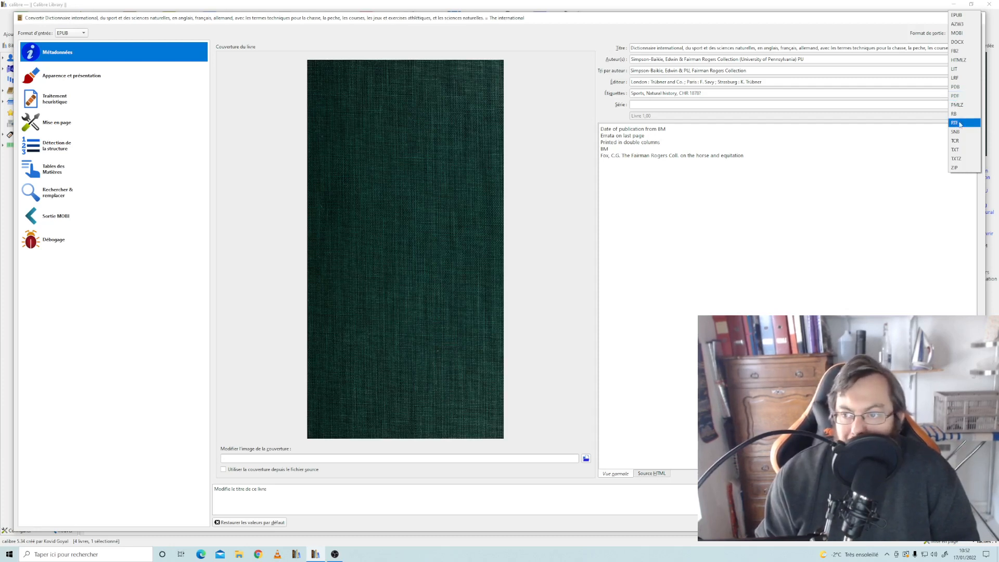
{"action": "left_click", "coordinate": [958, 33]}
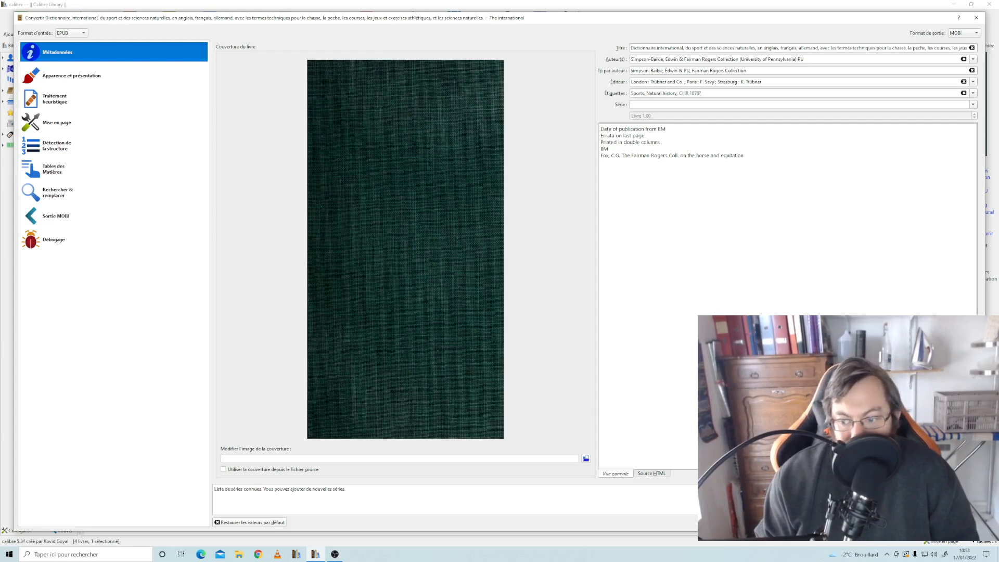
{"action": "left_click", "coordinate": [918, 522]}
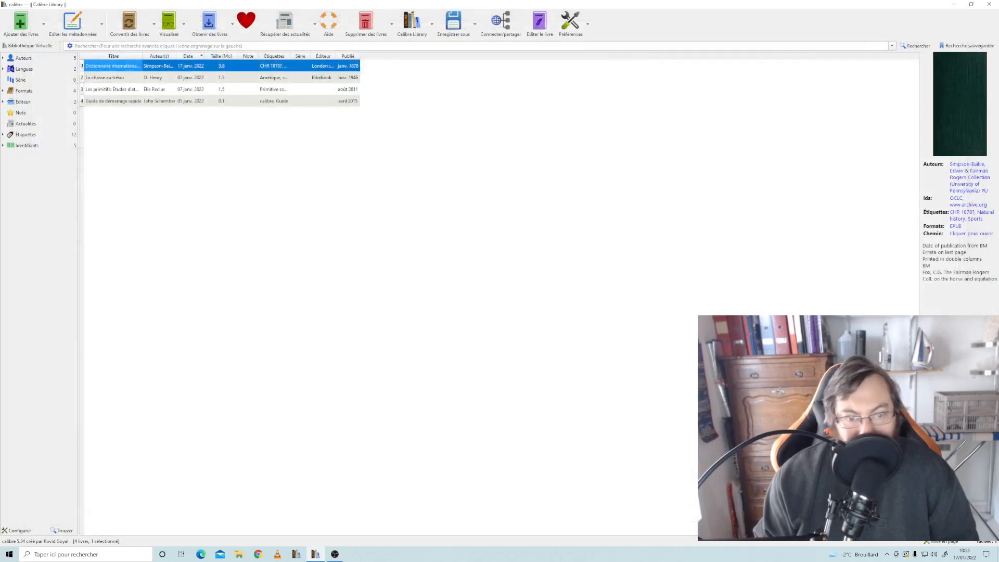
Open the book "Dictionnaire international" in the e-book viewer, page through its entries and close the viewer
{"action": "left_click", "coordinate": [168, 23]}
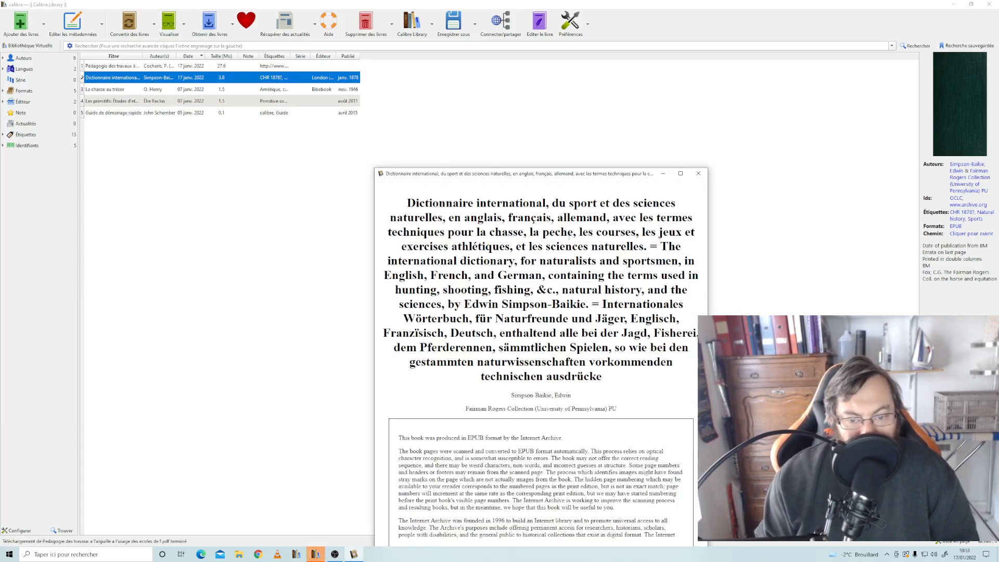
{"action": "scroll", "coordinate": [570, 244], "scroll_direction": "down", "scroll_amount": 1}
{"action": "scroll", "coordinate": [570, 244], "scroll_direction": "down", "scroll_amount": 1}
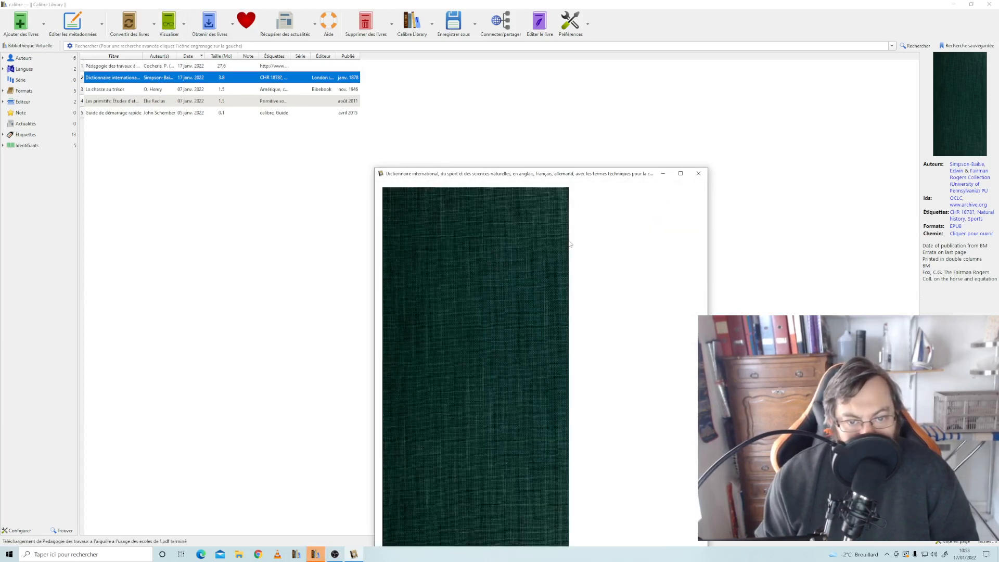
{"action": "scroll", "coordinate": [571, 244], "scroll_direction": "down", "scroll_amount": 5}
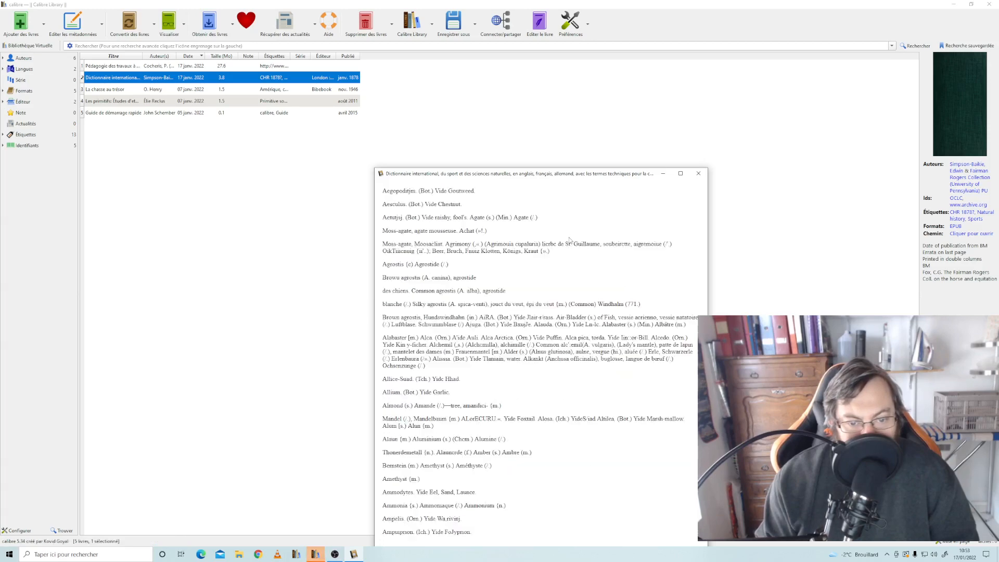
{"action": "scroll", "coordinate": [570, 239], "scroll_direction": "down", "scroll_amount": 8}
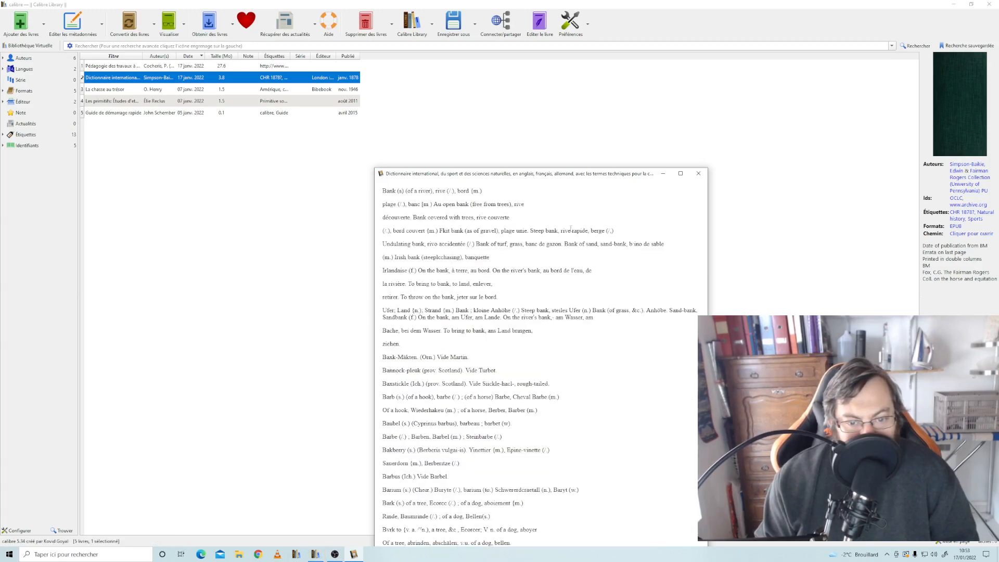
{"action": "scroll", "coordinate": [571, 232], "scroll_direction": "down", "scroll_amount": 2}
{"action": "scroll", "coordinate": [571, 229], "scroll_direction": "down", "scroll_amount": 8}
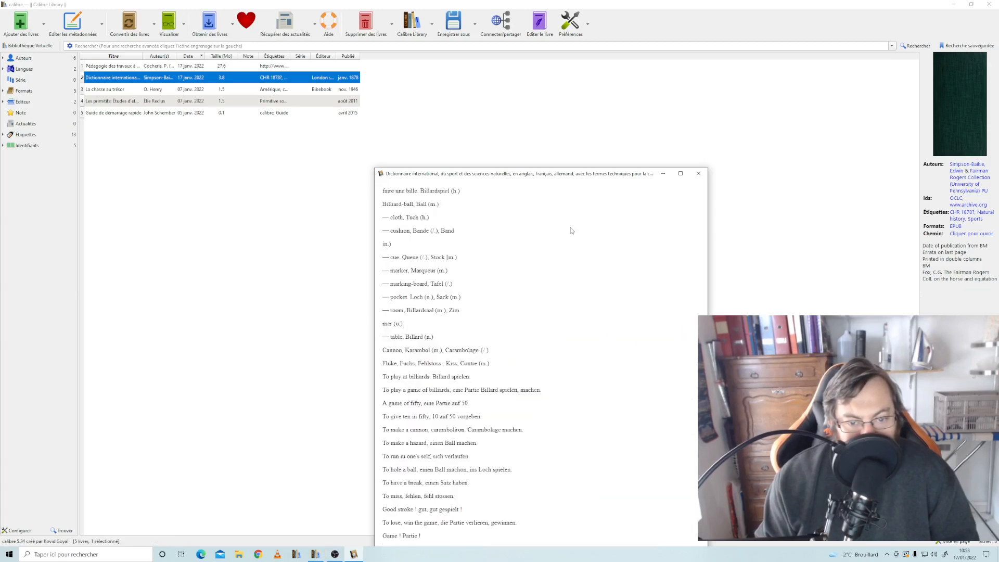
{"action": "scroll", "coordinate": [570, 228], "scroll_direction": "down", "scroll_amount": 6}
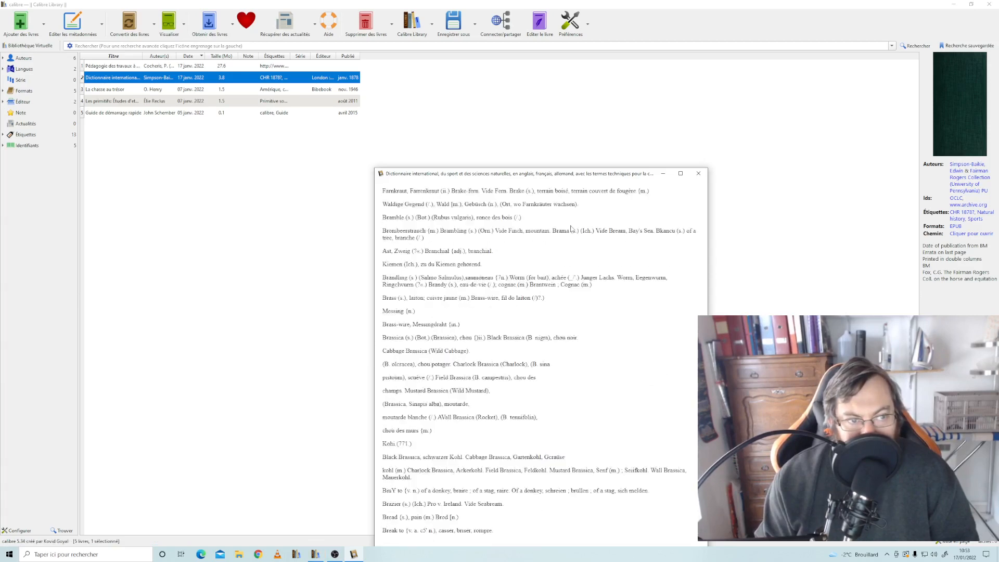
{"action": "left_click", "coordinate": [698, 174]}
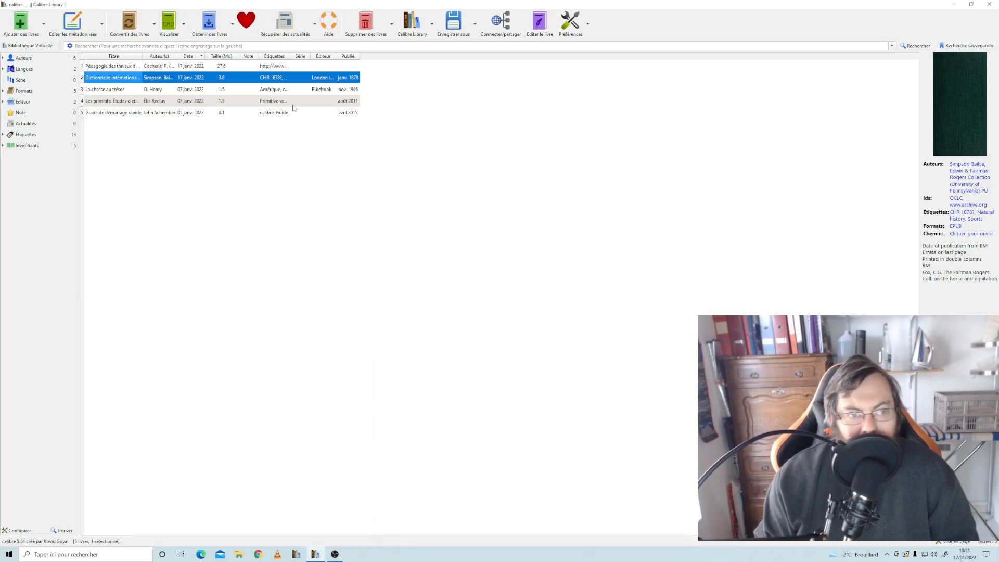
Open the PDF book "Pédagogie des travaux à l'aiguille" with Microsoft Edge, without making it the default application
{"action": "left_click", "coordinate": [125, 68]}
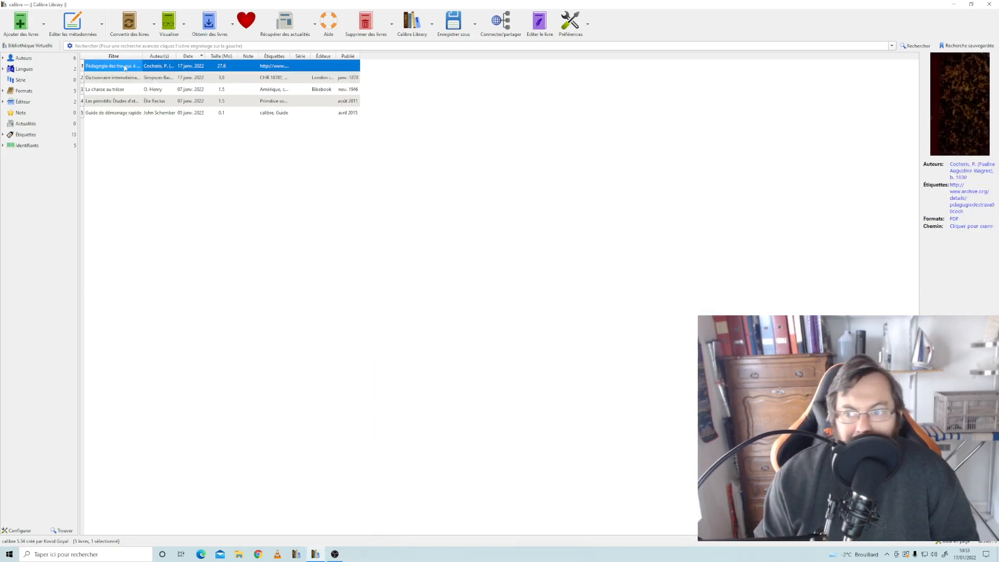
{"action": "double_click", "coordinate": [125, 68]}
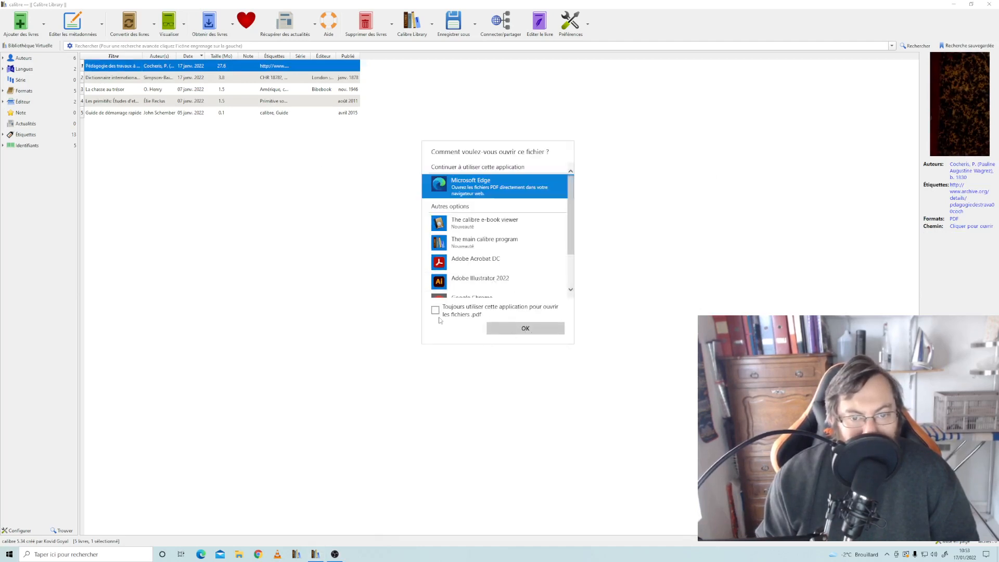
{"action": "left_click", "coordinate": [374, 288]}
{"action": "left_click", "coordinate": [173, 30]}
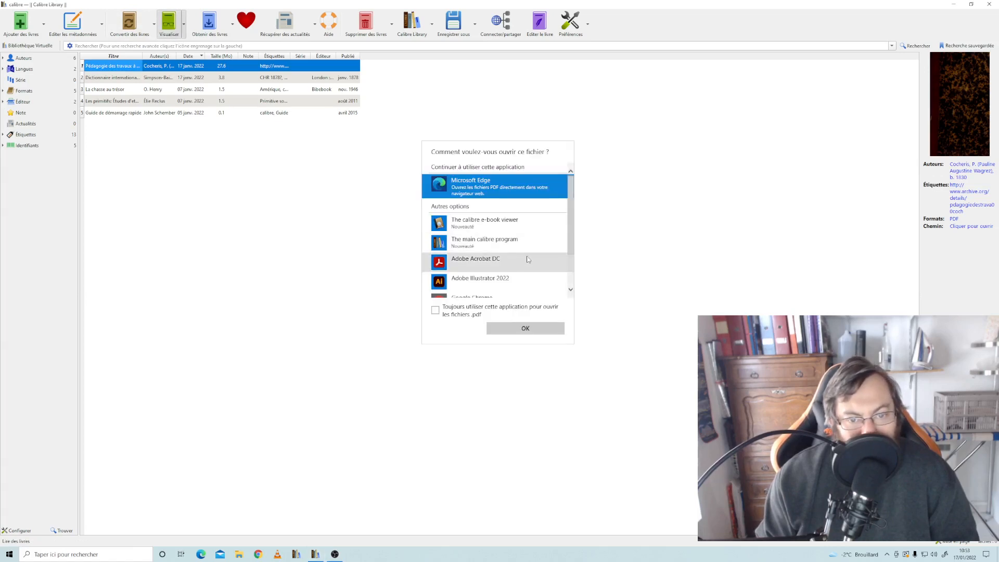
{"action": "scroll", "coordinate": [528, 259], "scroll_direction": "down", "scroll_amount": 2}
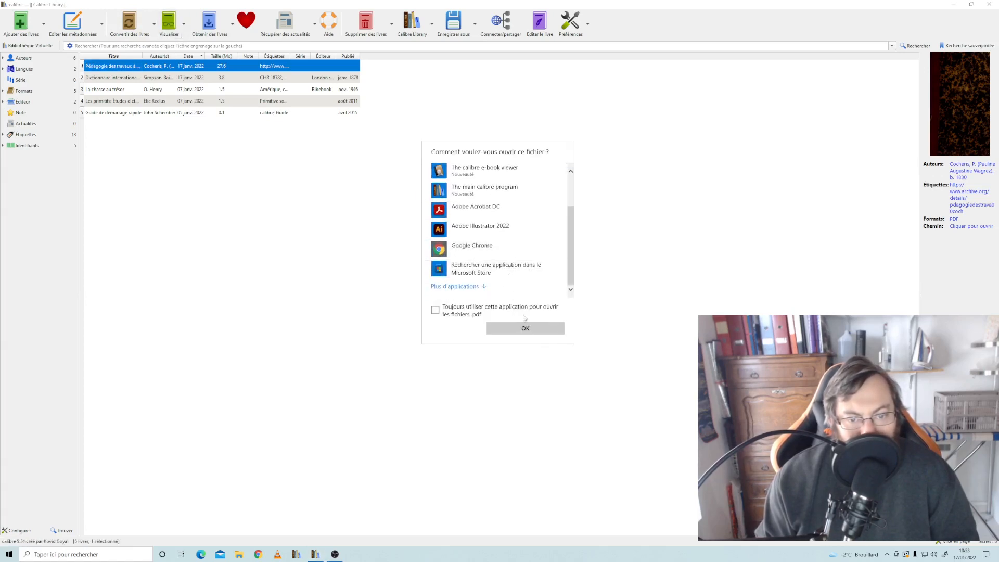
{"action": "left_click", "coordinate": [539, 327]}
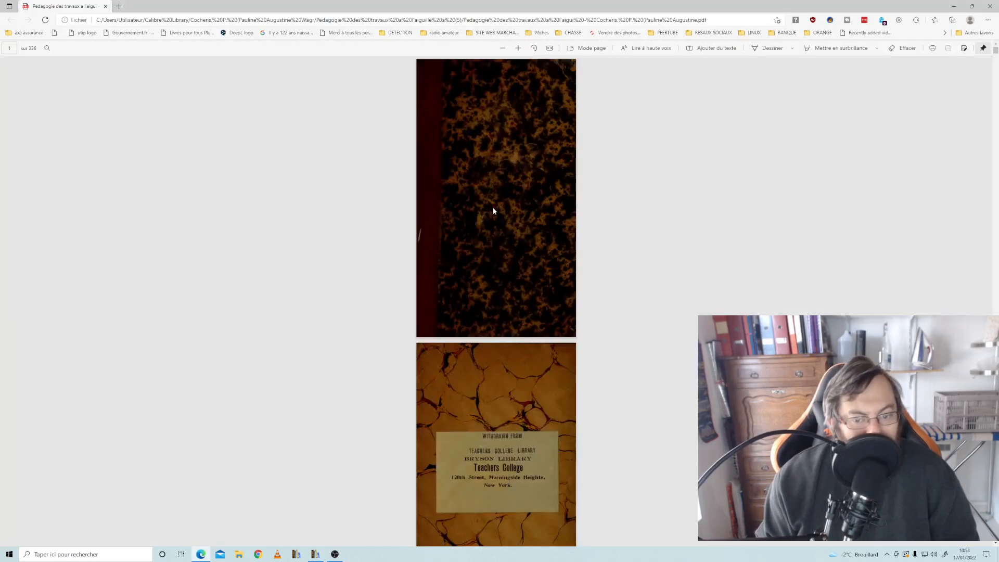
Examine the scanned pages of the needlework PDF from the cover into the England chapter and close the document
{"action": "scroll", "coordinate": [492, 207], "scroll_direction": "down", "scroll_amount": 10}
{"action": "scroll", "coordinate": [496, 206], "scroll_direction": "down", "scroll_amount": 15}
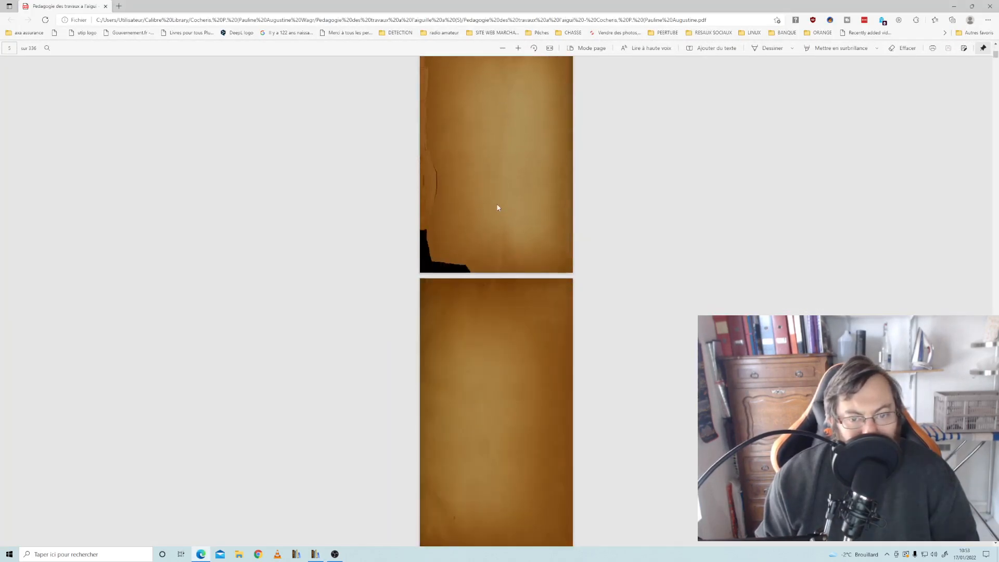
{"action": "scroll", "coordinate": [497, 207], "scroll_direction": "down", "scroll_amount": 10}
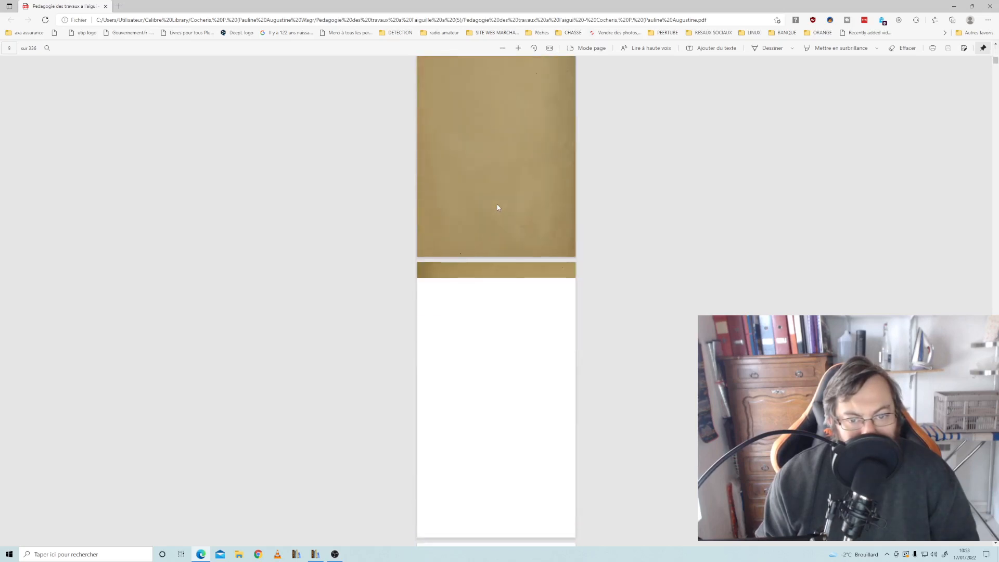
{"action": "scroll", "coordinate": [498, 207], "scroll_direction": "down", "scroll_amount": 7}
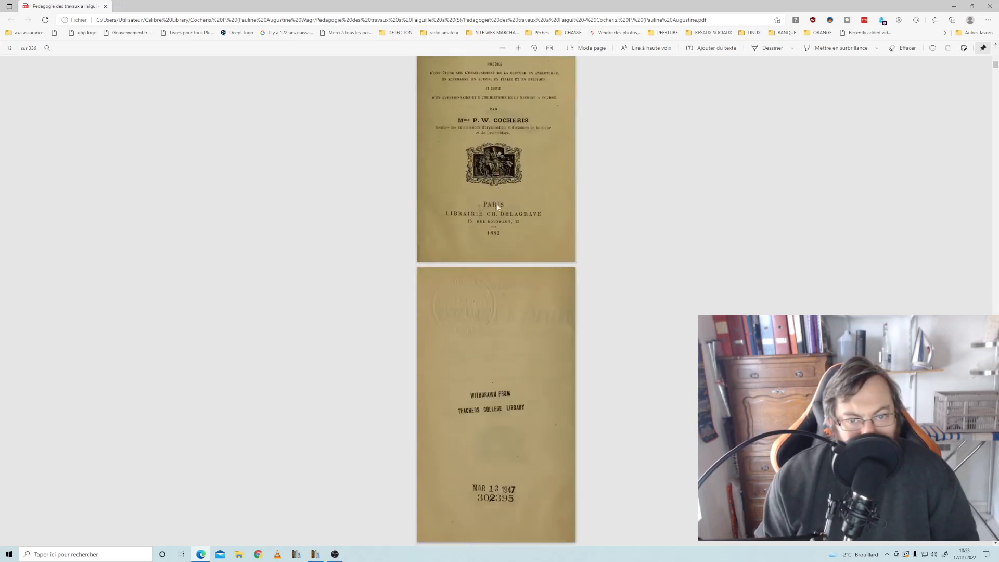
{"action": "scroll", "coordinate": [497, 206], "scroll_direction": "down", "scroll_amount": 8}
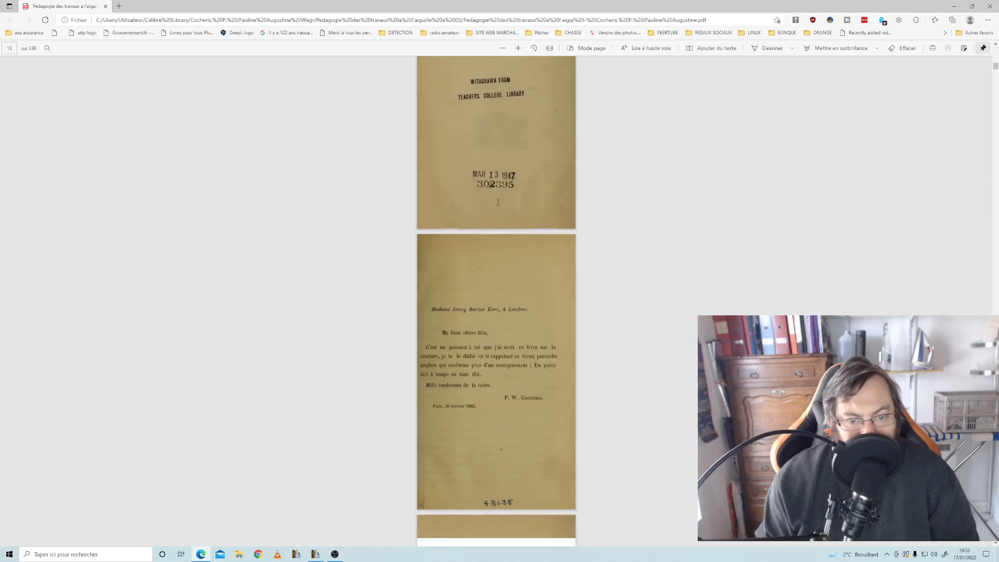
{"action": "scroll", "coordinate": [498, 206], "scroll_direction": "down", "scroll_amount": 5}
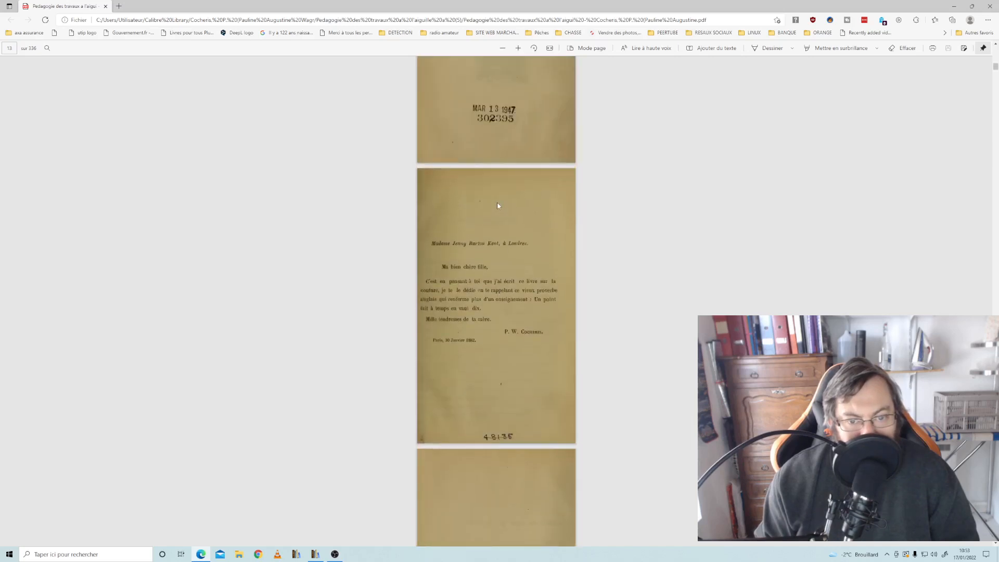
{"action": "scroll", "coordinate": [497, 201], "scroll_direction": "down", "scroll_amount": 3}
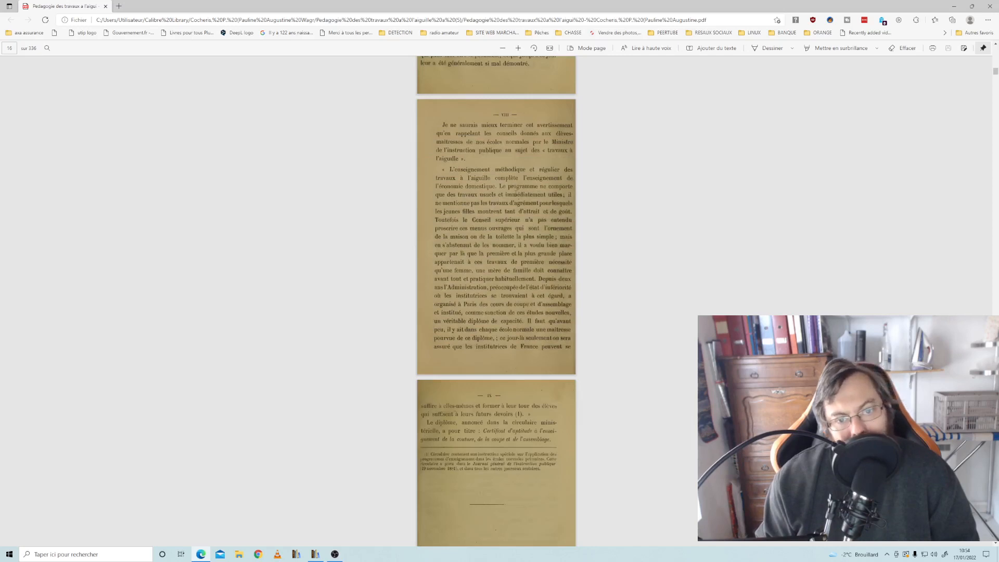
{"action": "scroll", "coordinate": [542, 173], "scroll_direction": "down", "scroll_amount": 10}
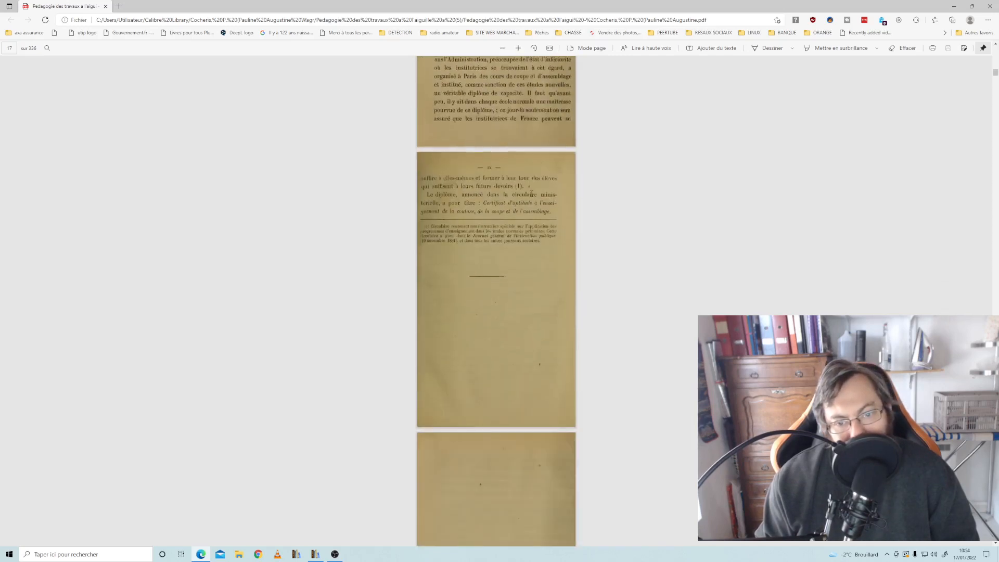
{"action": "scroll", "coordinate": [531, 193], "scroll_direction": "down", "scroll_amount": 10}
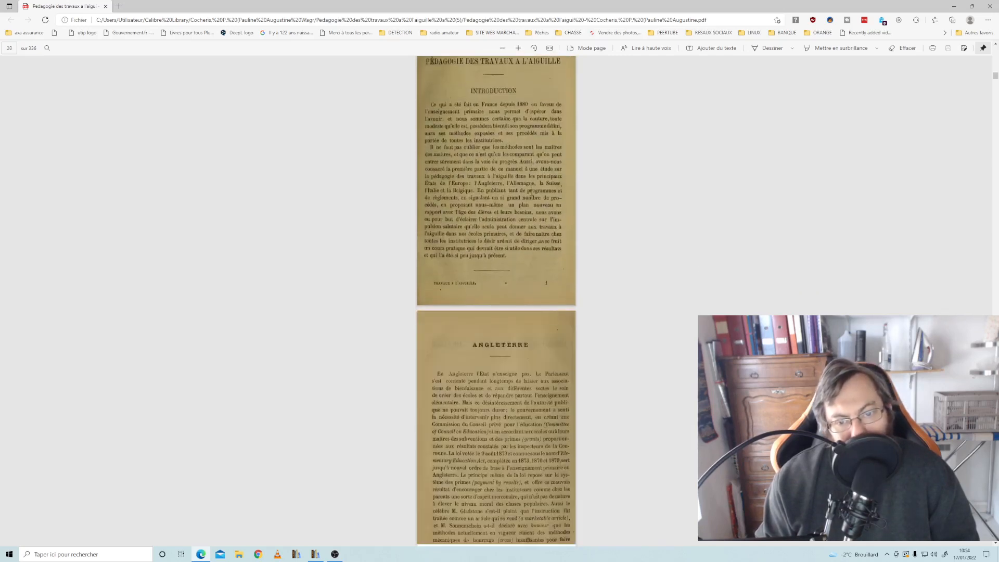
{"action": "scroll", "coordinate": [531, 190], "scroll_direction": "down", "scroll_amount": 15}
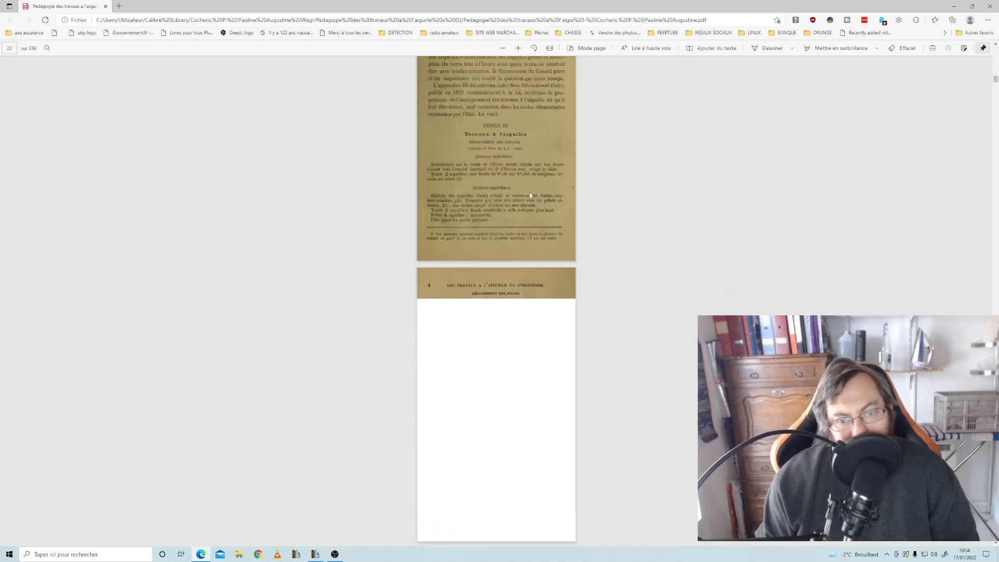
{"action": "scroll", "coordinate": [528, 191], "scroll_direction": "down", "scroll_amount": 2}
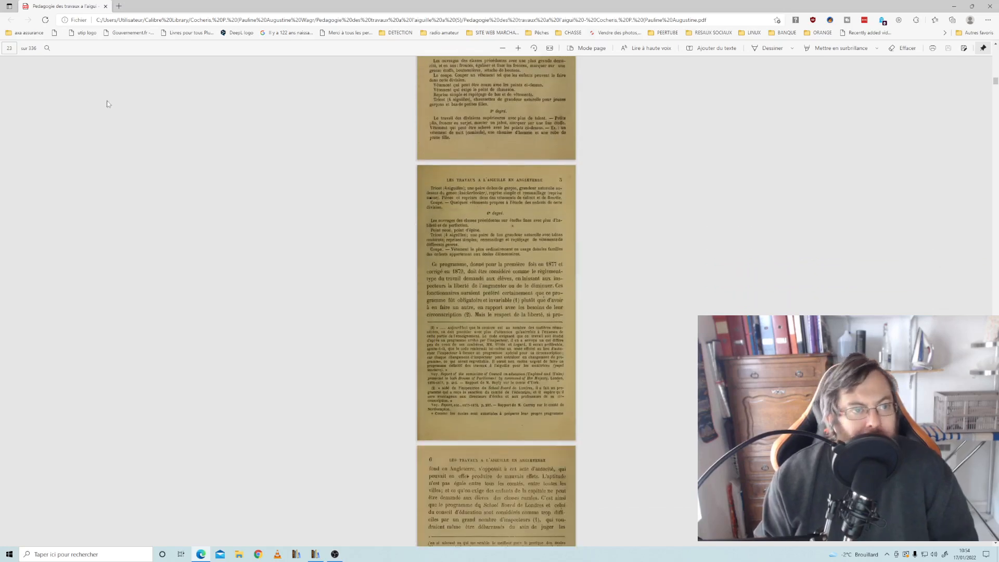
{"action": "left_click", "coordinate": [106, 7]}
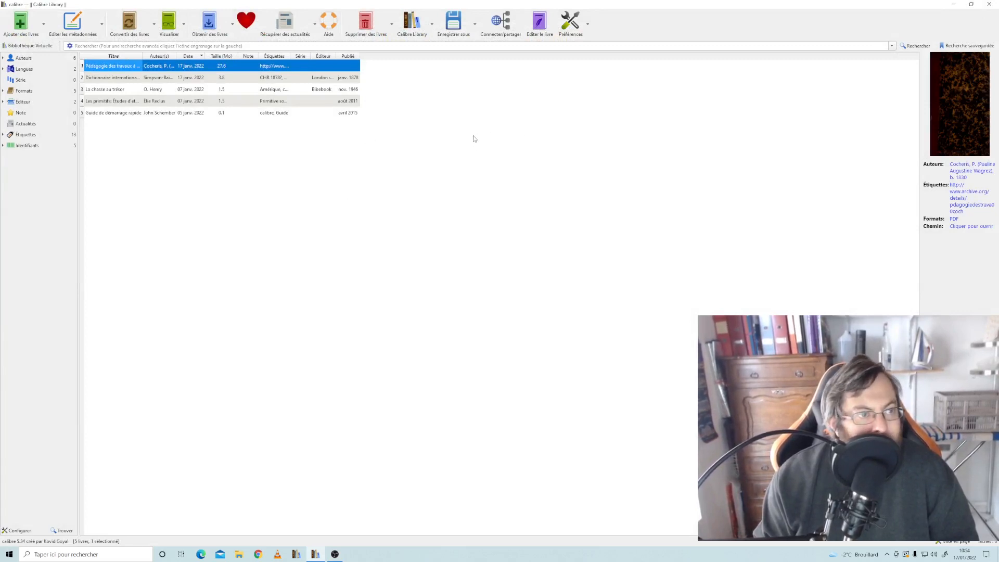
Open the preferences and view the appearance and presentation settings (Apparence et présentation), then leave them without applying changes
{"action": "left_click", "coordinate": [580, 24]}
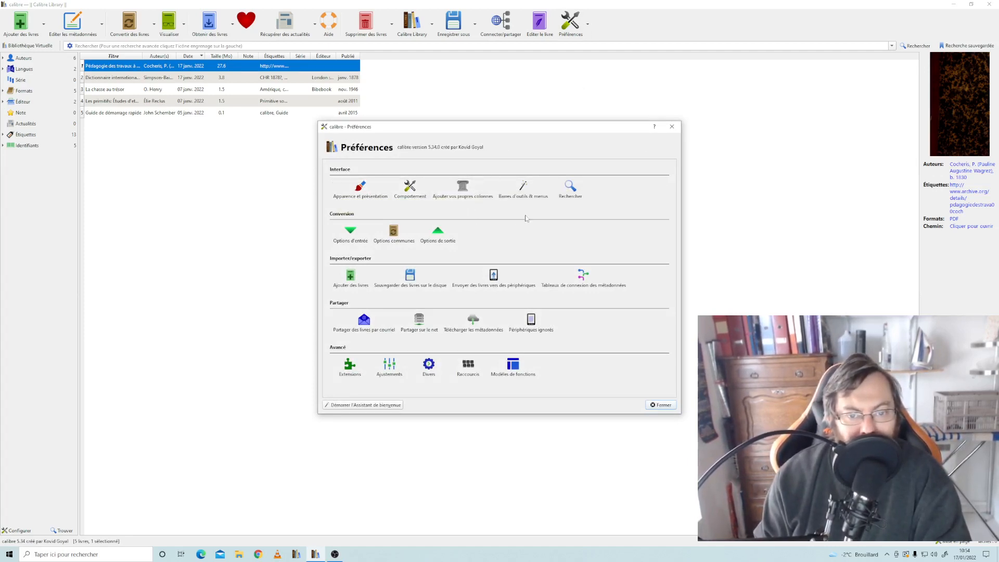
{"action": "left_click", "coordinate": [360, 189]}
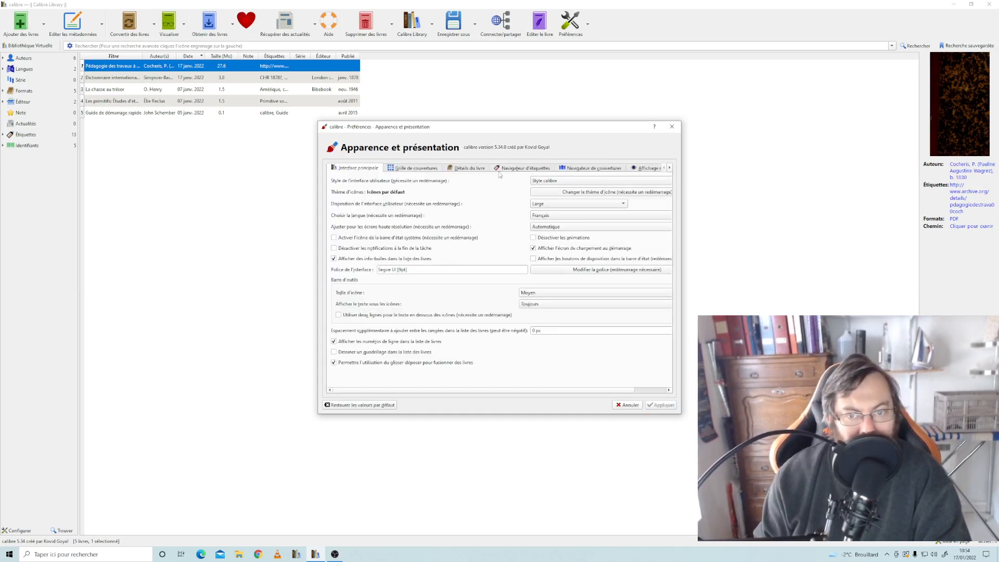
{"action": "left_click", "coordinate": [629, 405]}
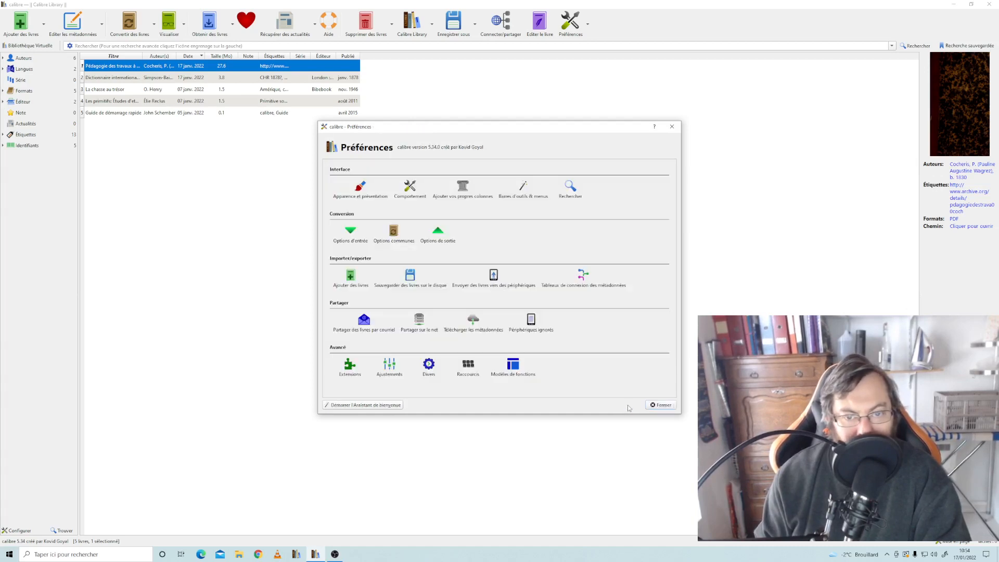
In the behaviour preferences (Comportement), enable the internal viewer for the DOCX, CBC, CBR, CBZ and AZW4 formats
{"action": "left_click", "coordinate": [410, 190]}
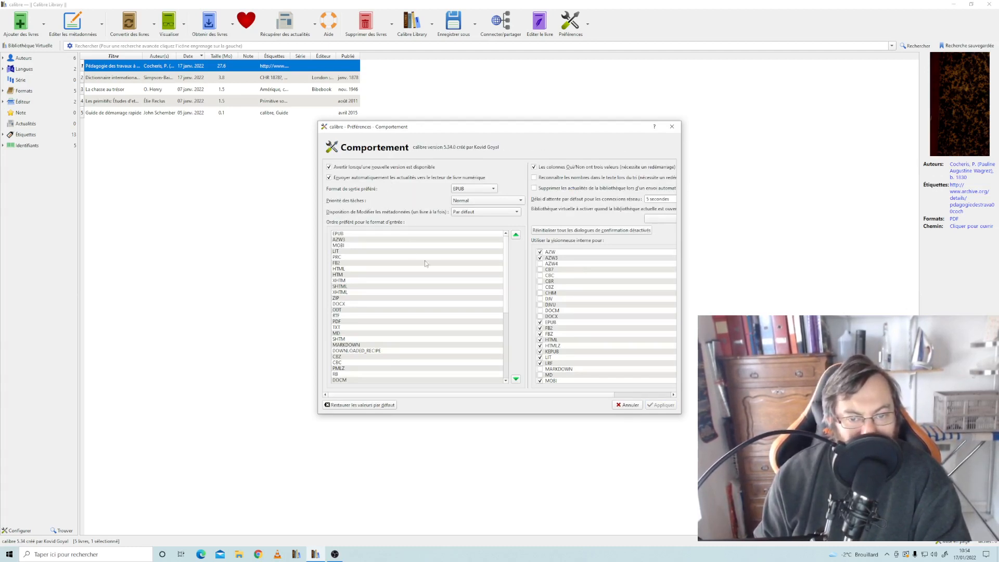
{"action": "scroll", "coordinate": [570, 270], "scroll_direction": "down", "scroll_amount": 1}
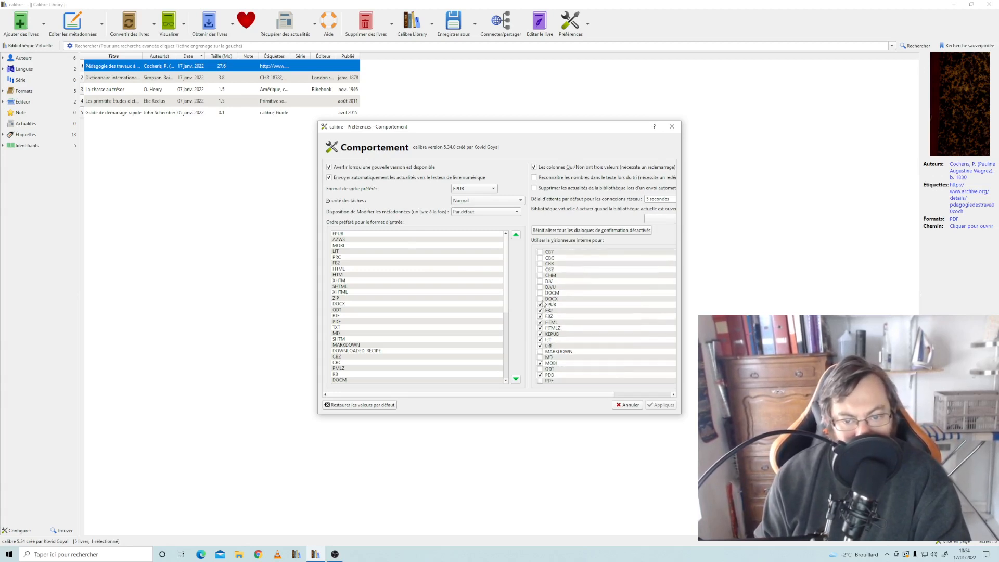
{"action": "left_click", "coordinate": [540, 299]}
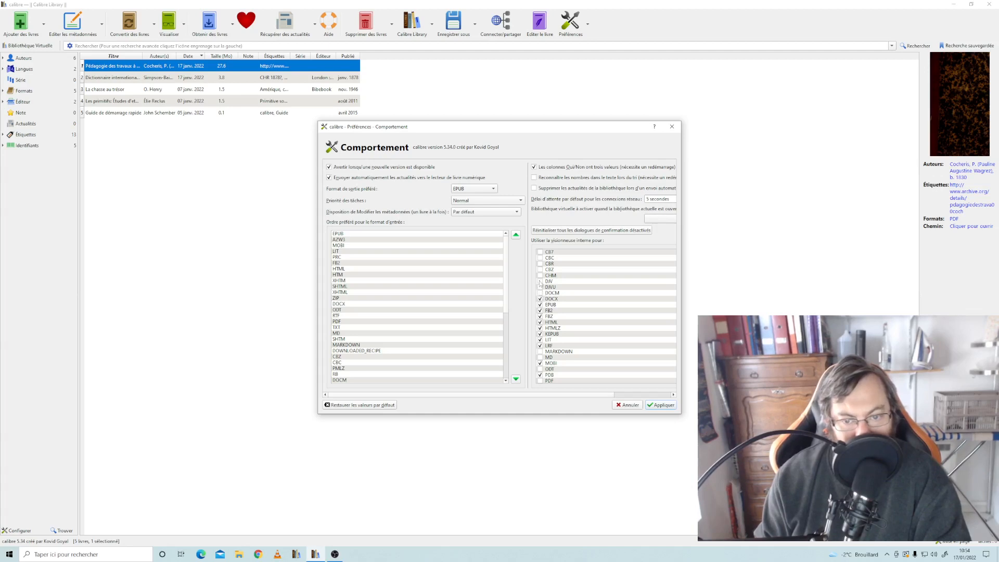
{"action": "scroll", "coordinate": [540, 280], "scroll_direction": "up", "scroll_amount": 1}
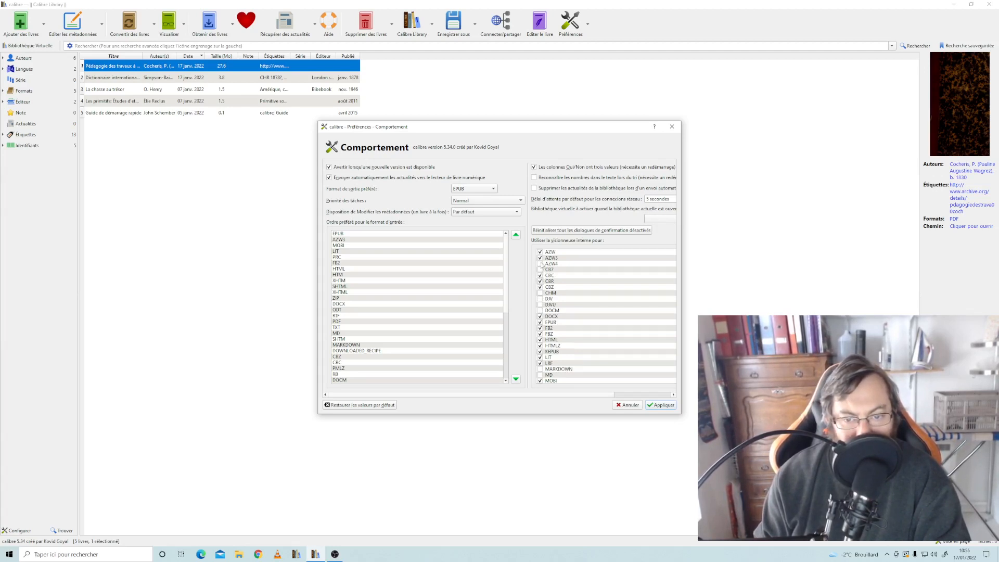
{"action": "scroll", "coordinate": [571, 315], "scroll_direction": "down", "scroll_amount": 3}
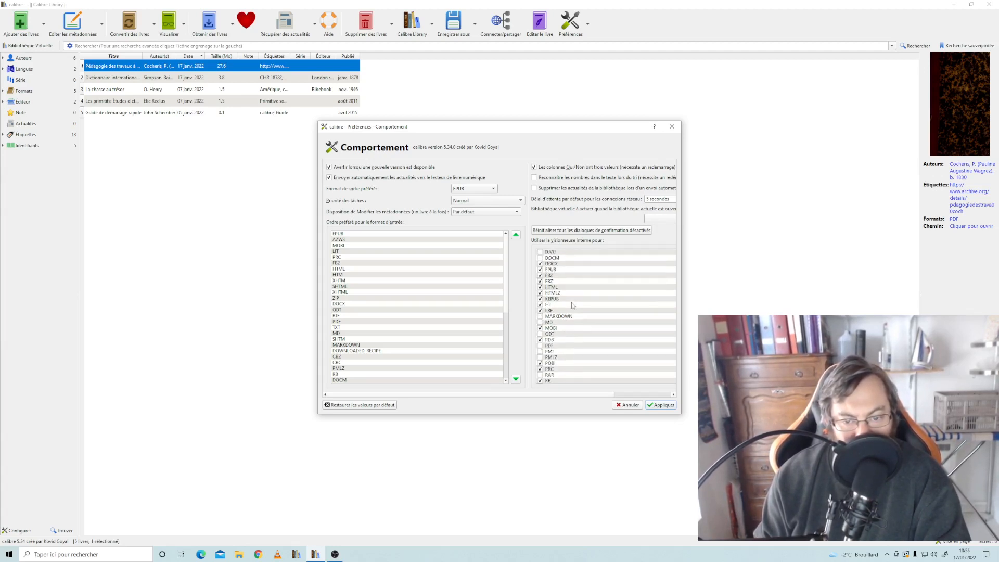
Enable the internal viewer for ODT, PDF and TEXTILE as well, enlarge the preferences window and apply the behaviour settings
{"action": "left_click", "coordinate": [539, 338]}
{"action": "scroll", "coordinate": [546, 342], "scroll_direction": "down", "scroll_amount": 1}
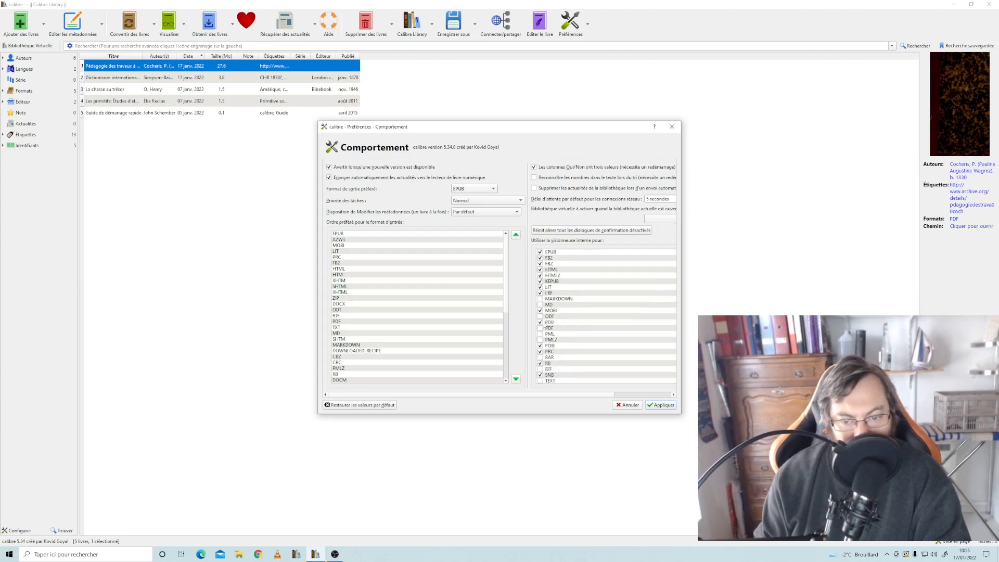
{"action": "scroll", "coordinate": [548, 319], "scroll_direction": "down", "scroll_amount": 1}
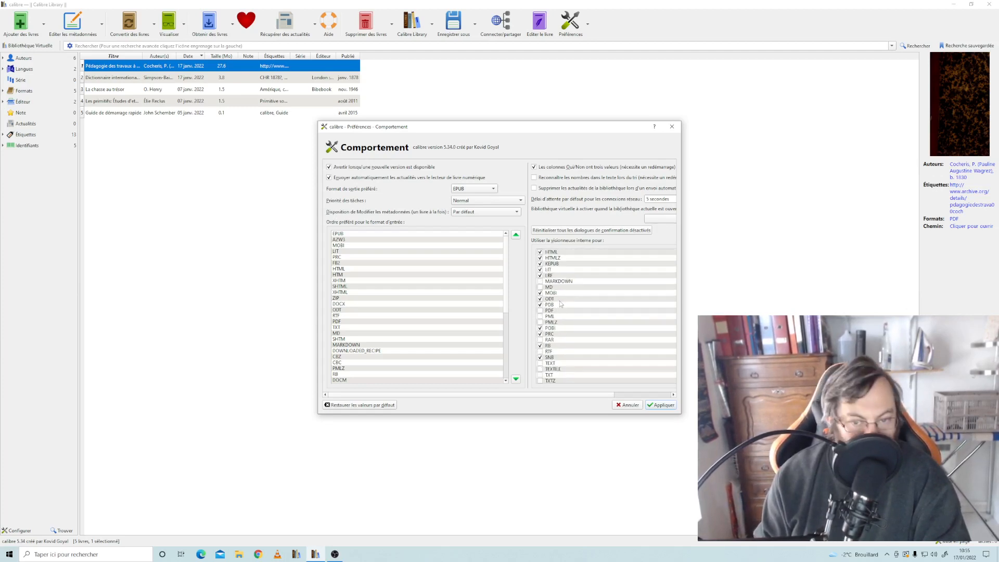
{"action": "scroll", "coordinate": [555, 314], "scroll_direction": "down", "scroll_amount": 1}
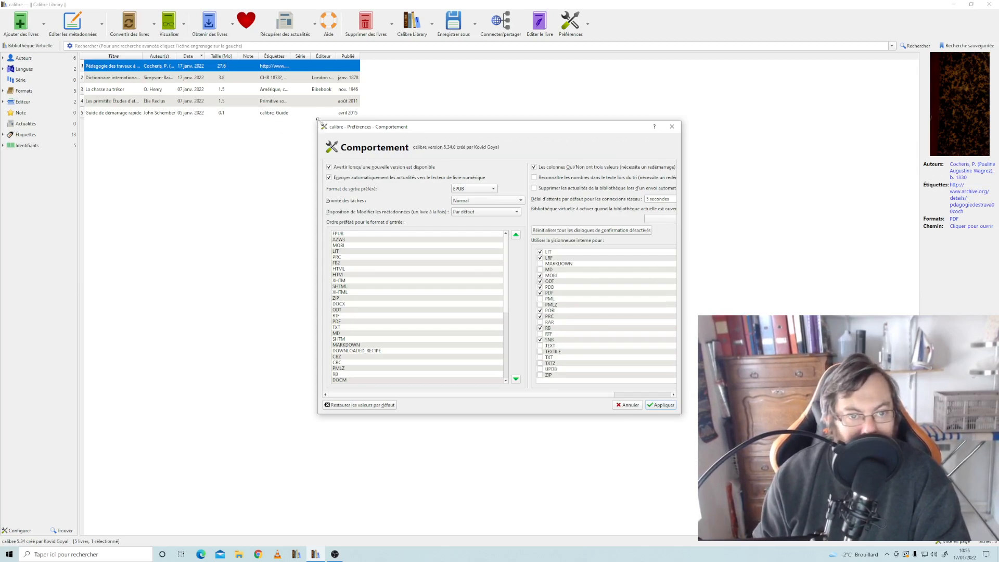
{"action": "left_click_drag", "start_coordinate": [318, 119], "coordinate": [158, 1]}
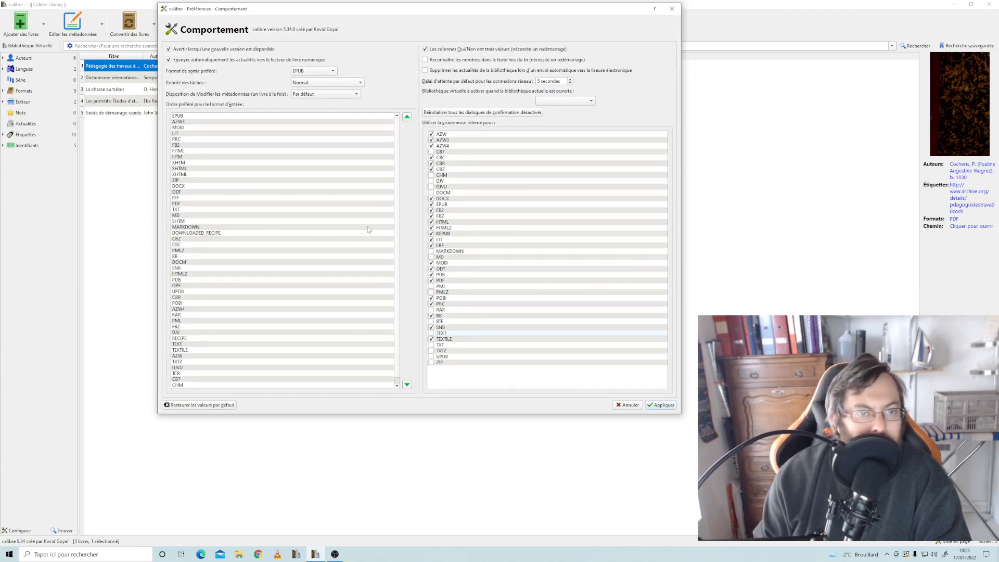
{"action": "left_click", "coordinate": [658, 405]}
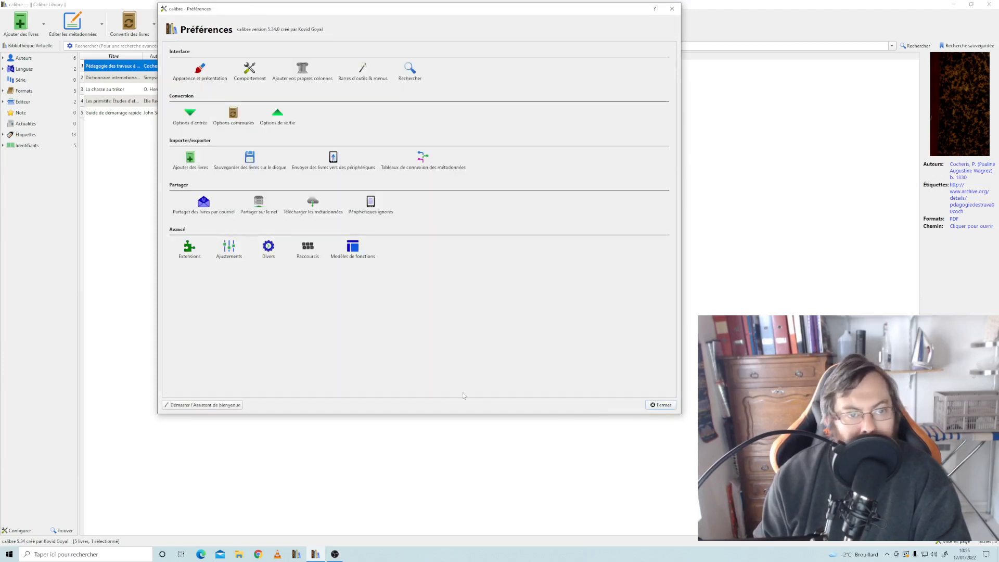
View the common conversion options (Options communes) without changing them and close the preferences
{"action": "left_click", "coordinate": [230, 125]}
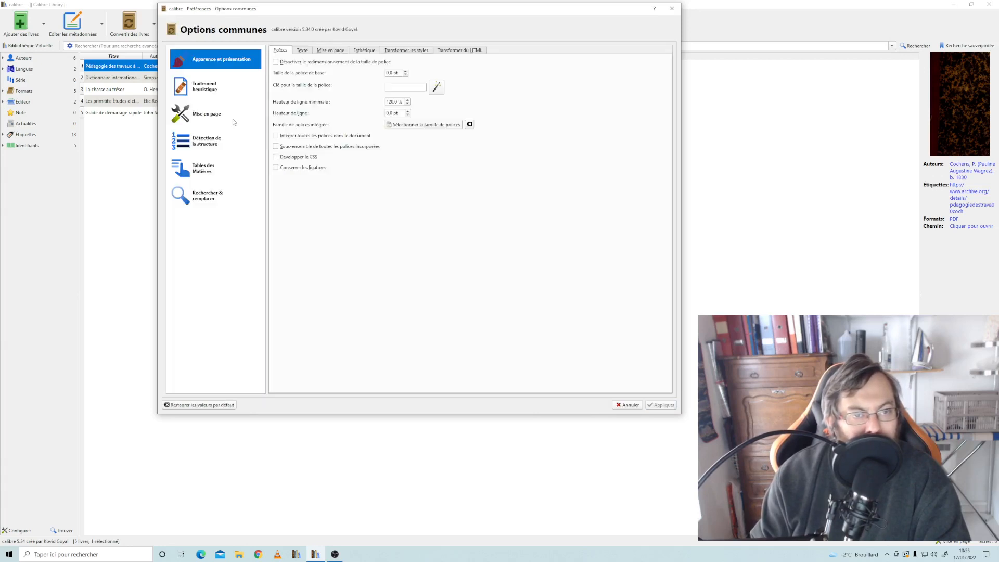
{"action": "left_click", "coordinate": [673, 9]}
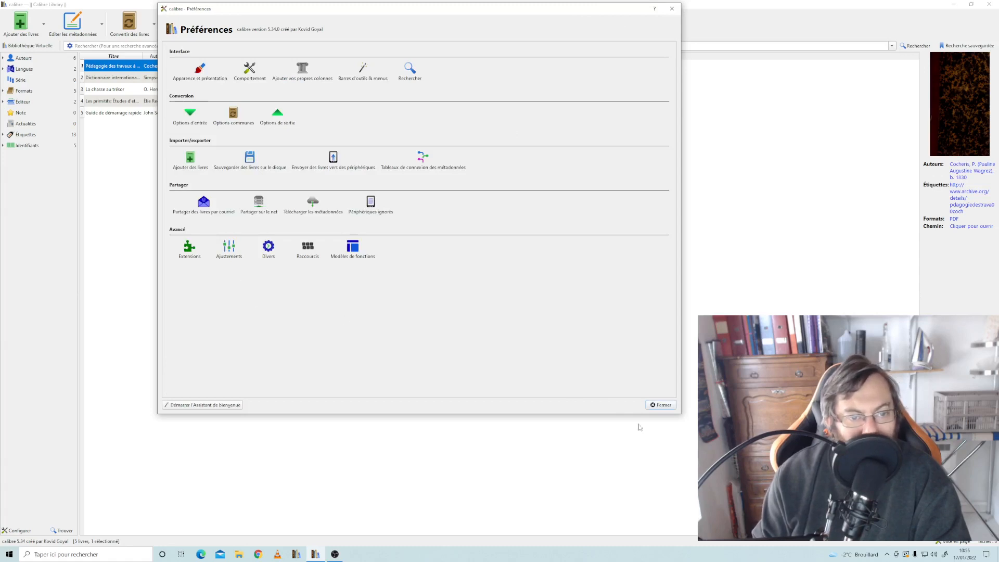
{"action": "left_click", "coordinate": [669, 407]}
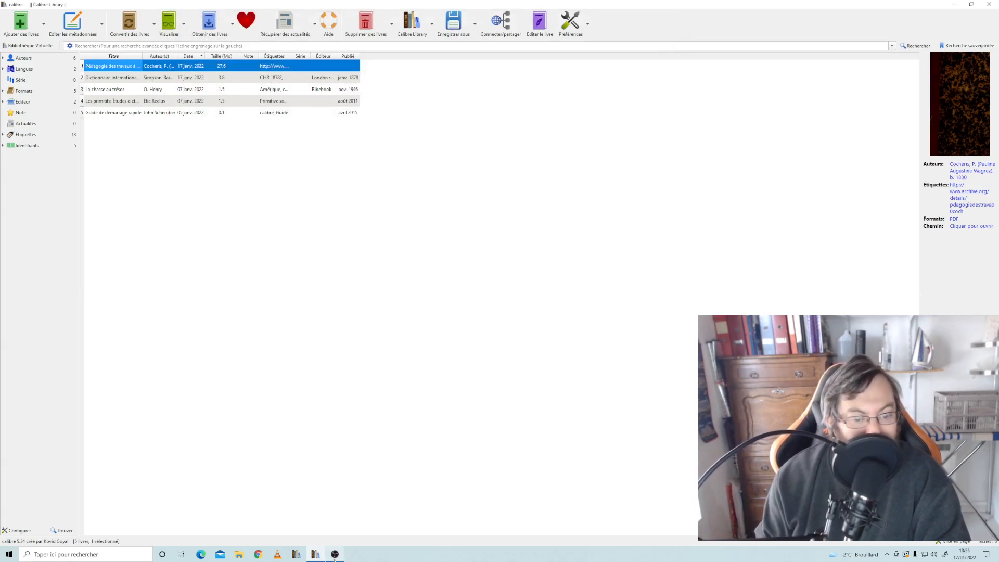
{"action": "left_click", "coordinate": [335, 555]}
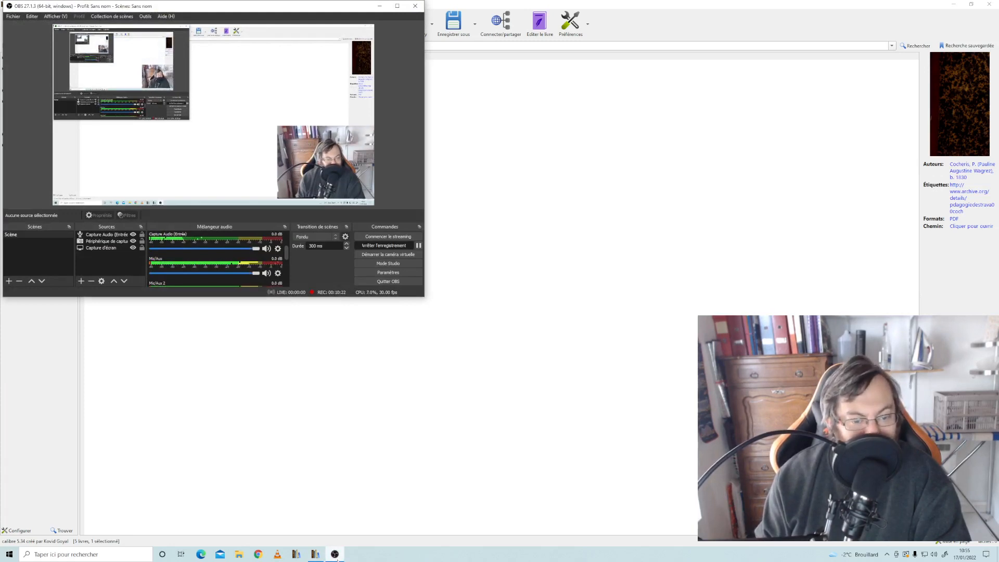
{"action": "left_click", "coordinate": [334, 555]}
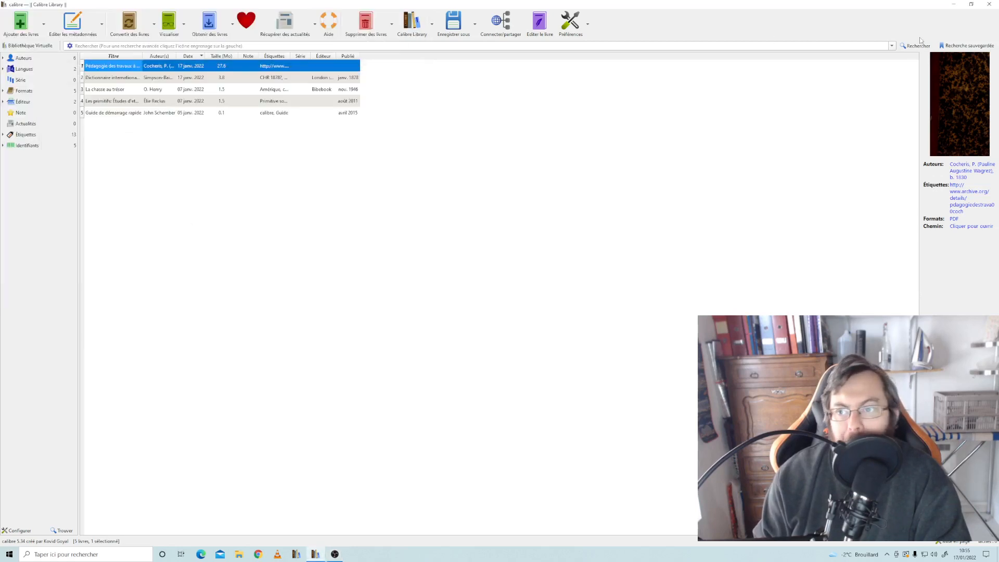
{"action": "left_click", "coordinate": [335, 554]}
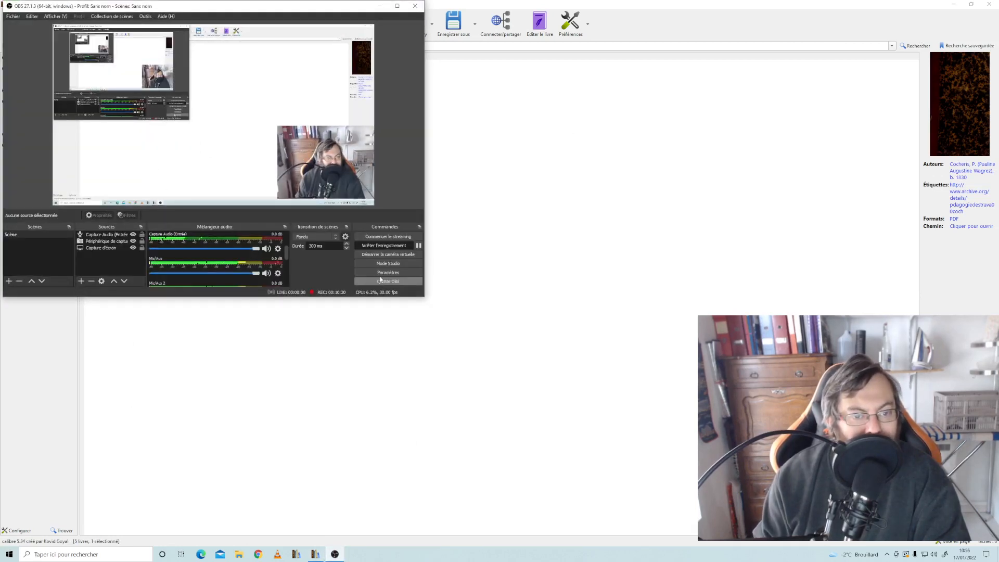